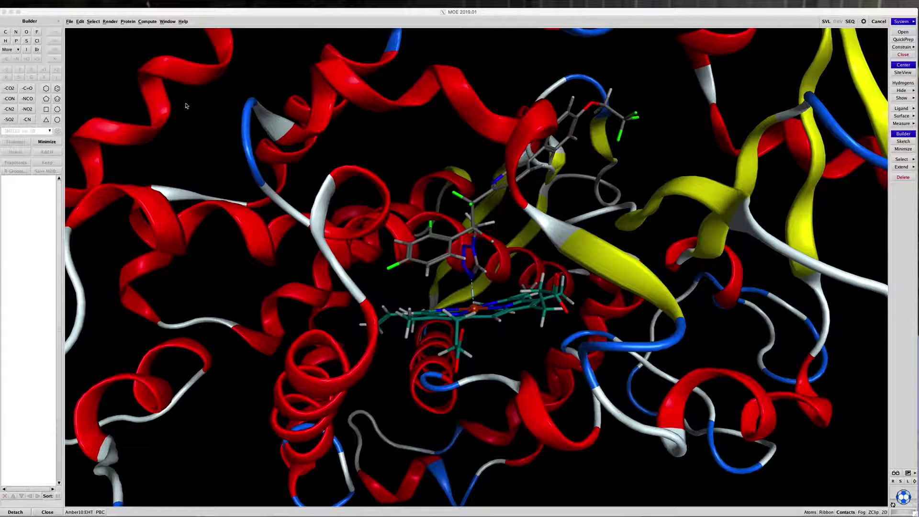
Open the Dock setup and keep Rigid Receptor refinement
{"action": "left_click", "coordinate": [145, 21]}
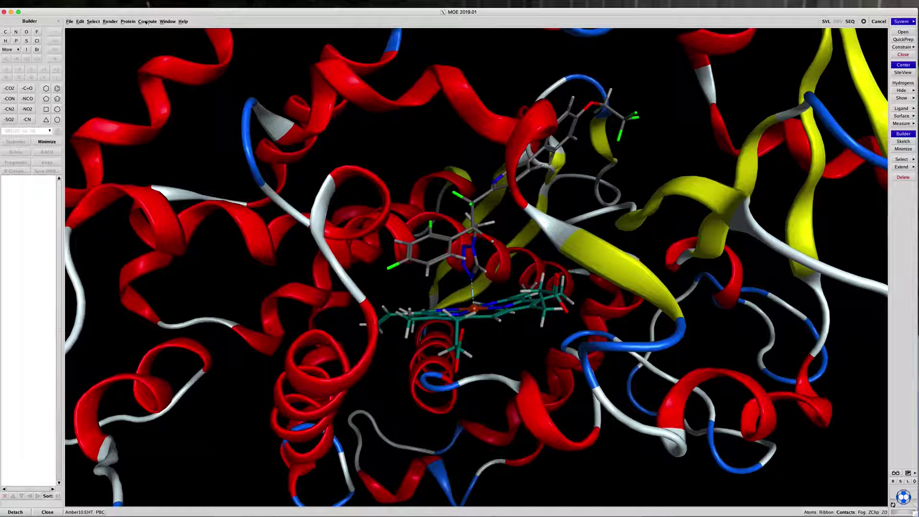
{"action": "left_click", "coordinate": [147, 89]}
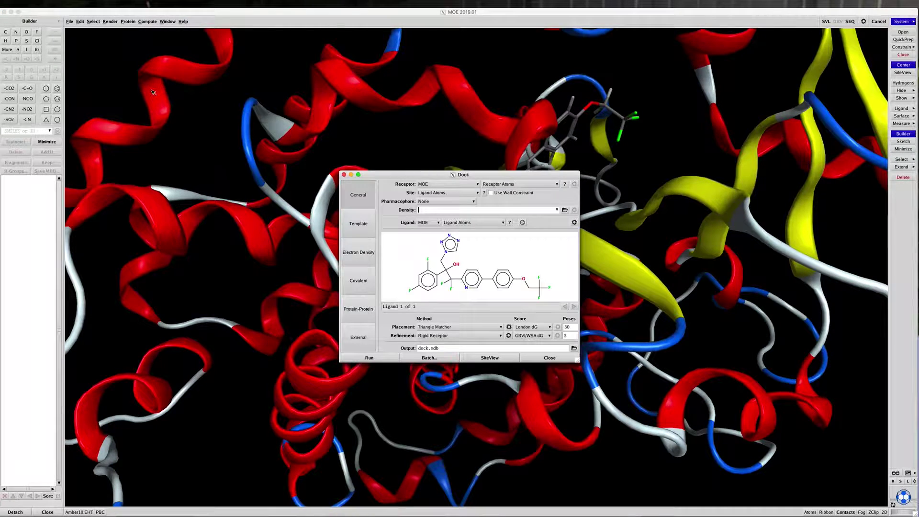
{"action": "left_click_drag", "start_coordinate": [447, 177], "coordinate": [134, 220]}
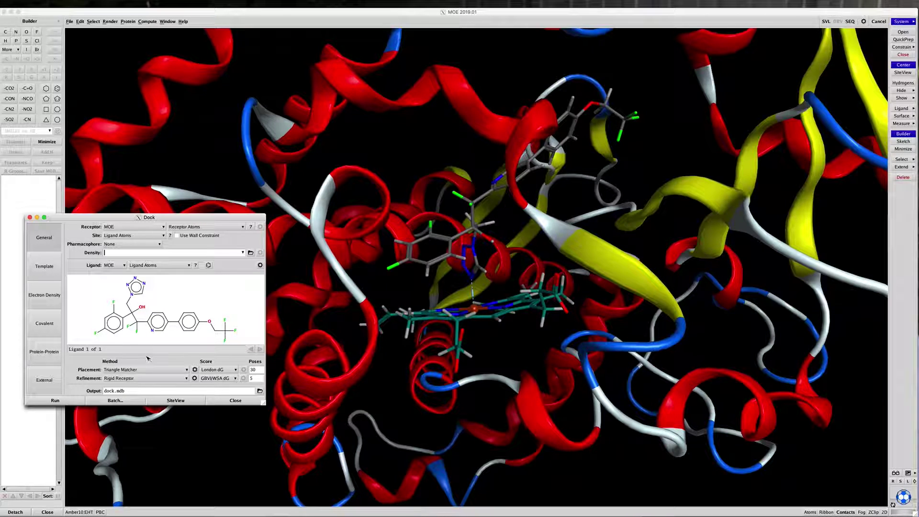
{"action": "left_click", "coordinate": [131, 379]}
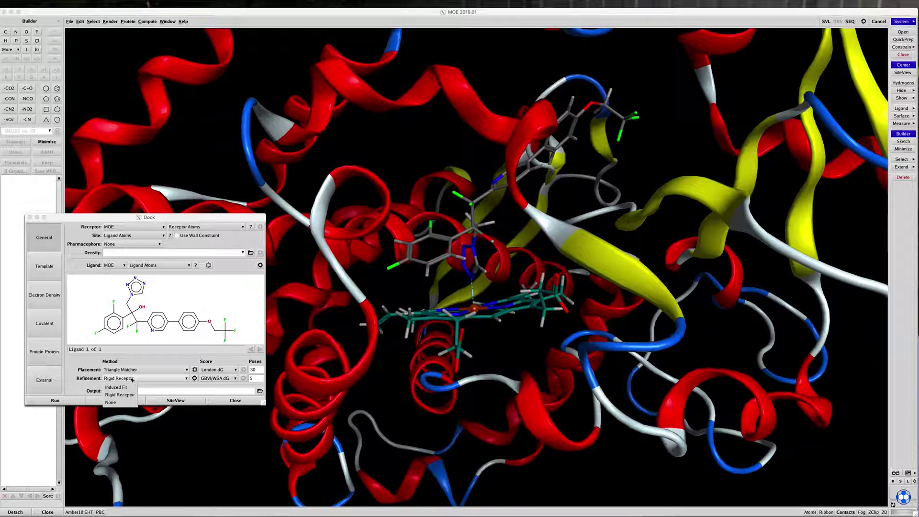
{"action": "left_click", "coordinate": [93, 362]}
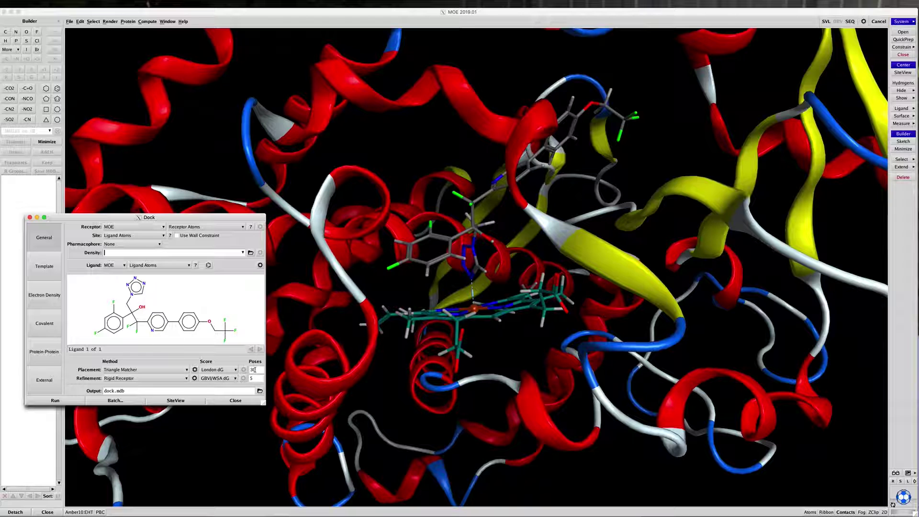
Set Placement Poses to 10, name the output dock1.mdb, and launch the docking
{"action": "left_click_drag", "start_coordinate": [254, 370], "coordinate": [249, 370]}
{"action": "type", "text": "10"}
{"action": "left_click", "coordinate": [115, 391]}
{"action": "type", "text": "1"}
{"action": "left_click", "coordinate": [56, 401]}
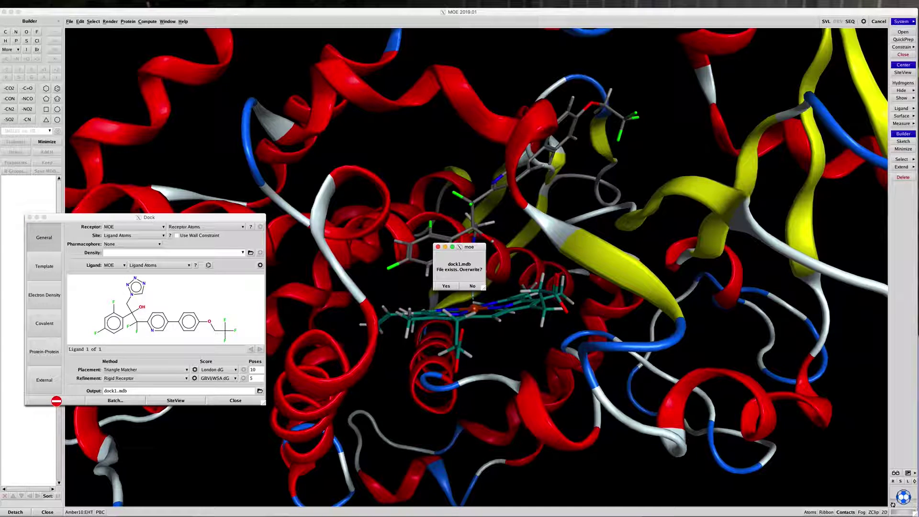
Allow overwriting dock1.mdb and follow the docking progress in the SVL Commands log
{"action": "left_click", "coordinate": [445, 286]}
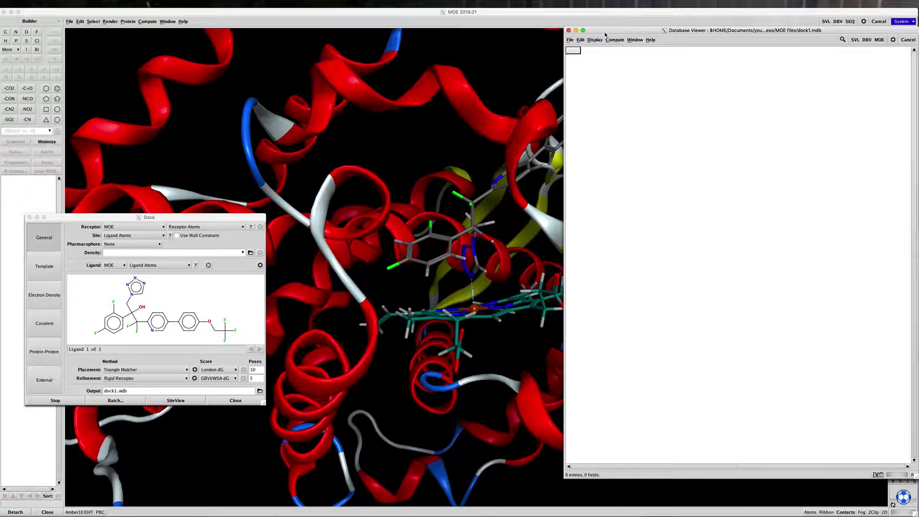
{"action": "left_click_drag", "start_coordinate": [602, 31], "coordinate": [707, 34]}
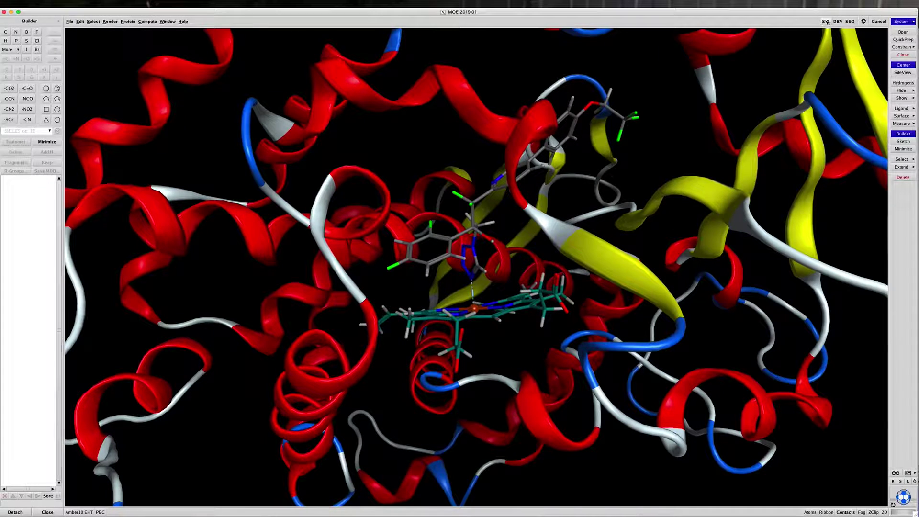
{"action": "left_click", "coordinate": [825, 21]}
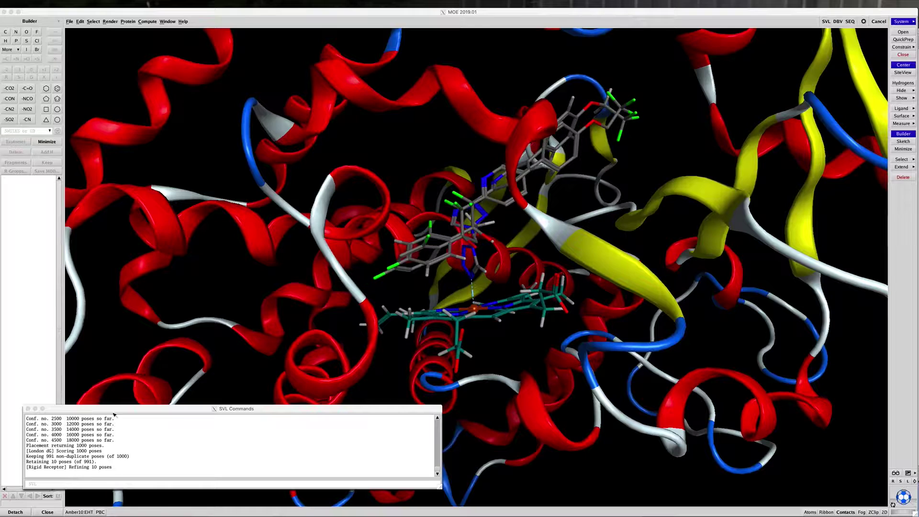
{"action": "left_click_drag", "start_coordinate": [139, 408], "coordinate": [120, 414]}
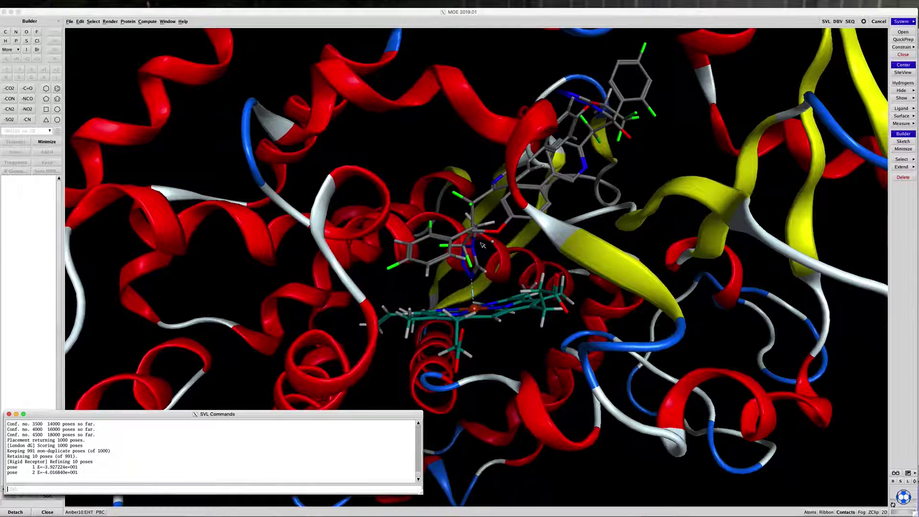
Open the dock1.mdb Database Viewer listing five poses with S scores near -8
{"action": "left_click", "coordinate": [837, 21]}
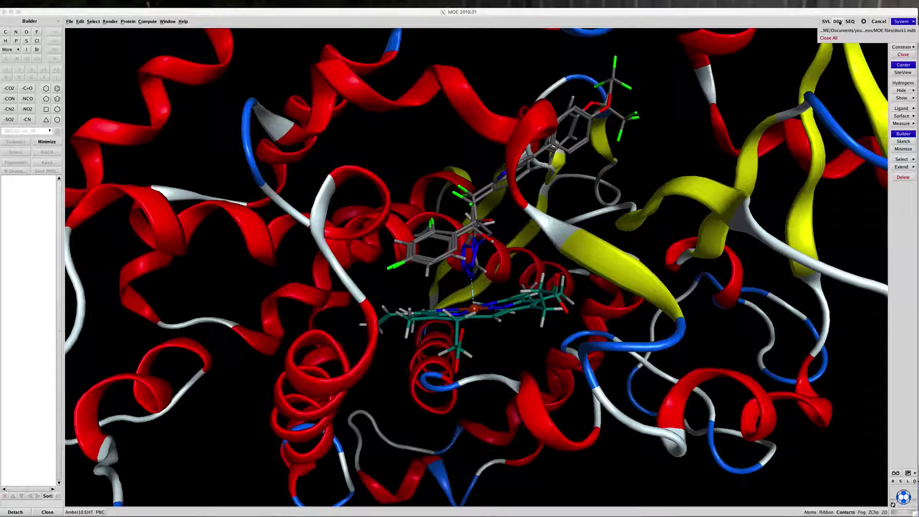
{"action": "left_click", "coordinate": [837, 21]}
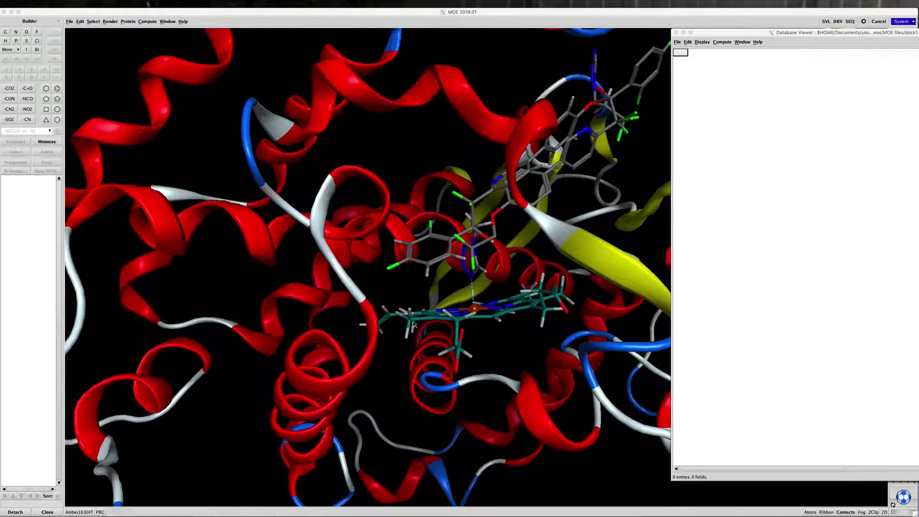
{"action": "mouse_move", "coordinate": [3, 514]}
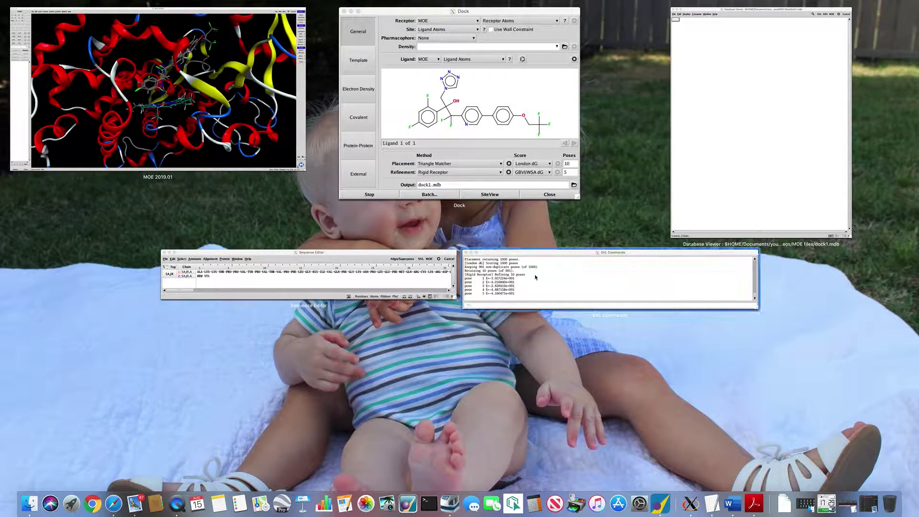
{"action": "left_click", "coordinate": [608, 283]}
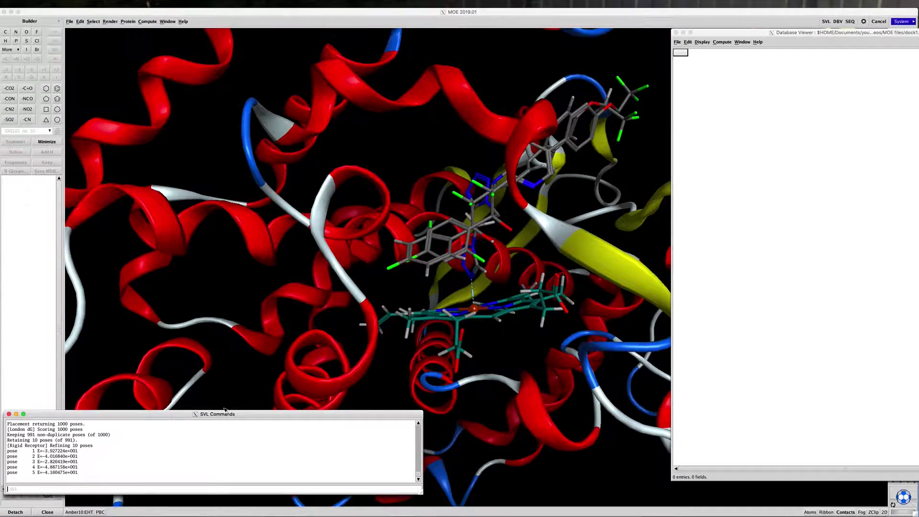
{"action": "left_click_drag", "start_coordinate": [226, 414], "coordinate": [224, 414]}
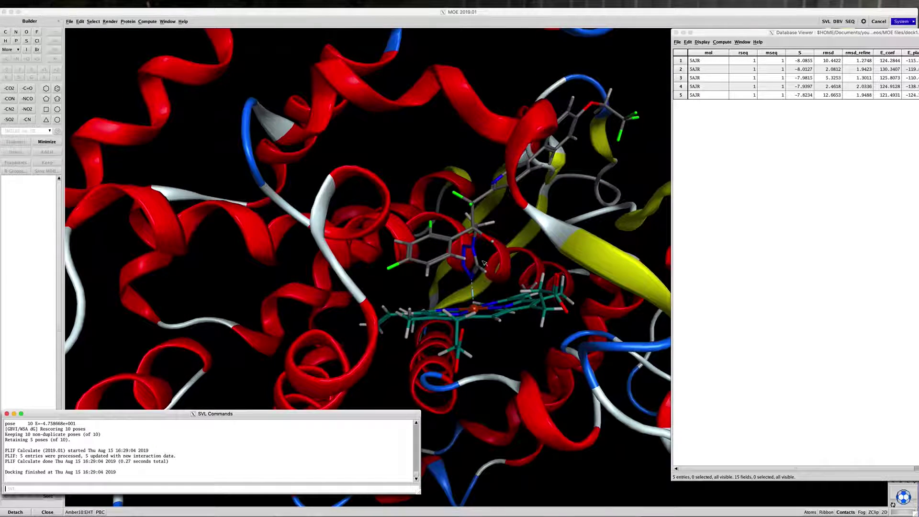
Browse dock1.mdb with ligand carbons magenta, ball-and-stick style, and the S score shown
{"action": "left_click_drag", "start_coordinate": [760, 31], "coordinate": [730, 29]}
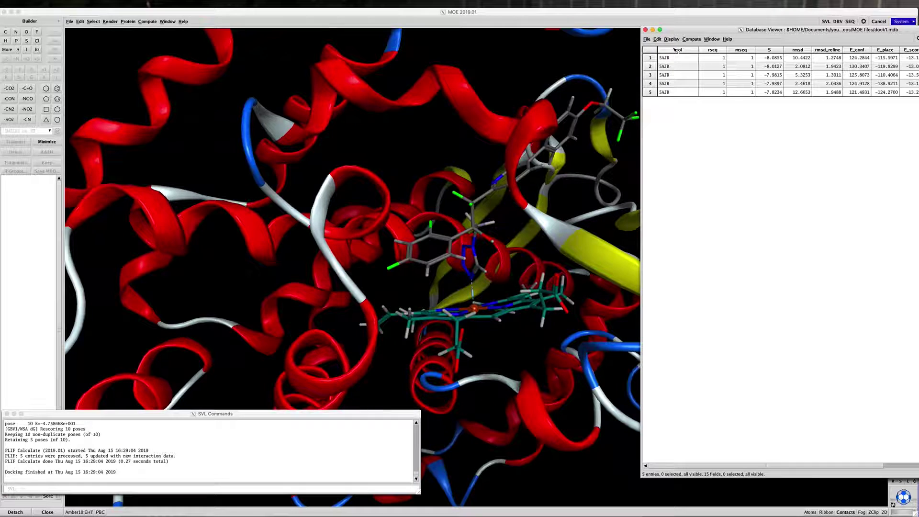
{"action": "left_click", "coordinate": [646, 39]}
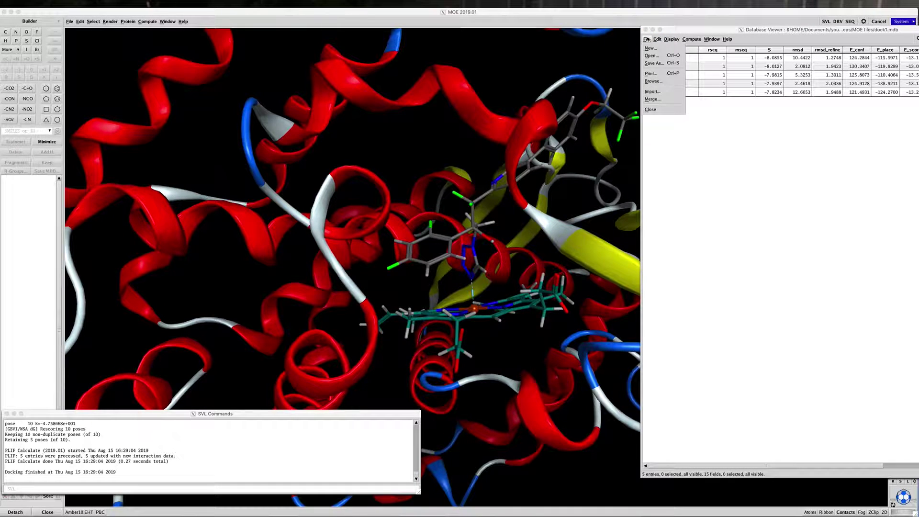
{"action": "left_click", "coordinate": [654, 81]}
{"action": "left_click_drag", "start_coordinate": [501, 220], "coordinate": [259, 192]}
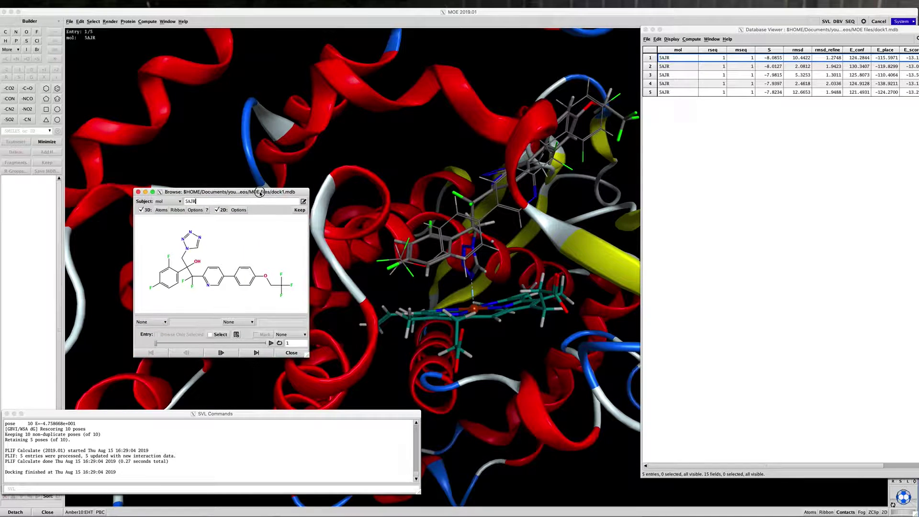
{"action": "left_click", "coordinate": [161, 210]}
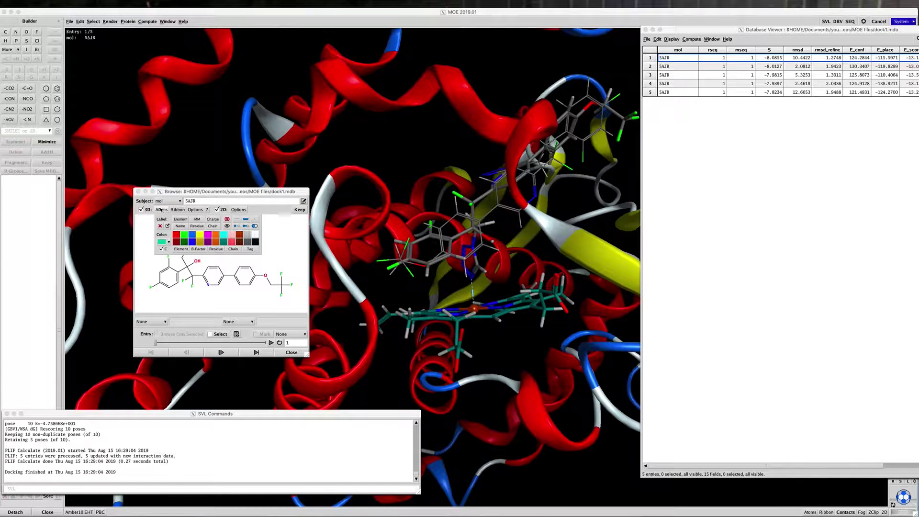
{"action": "left_click", "coordinate": [208, 235]}
{"action": "left_click", "coordinate": [255, 226]}
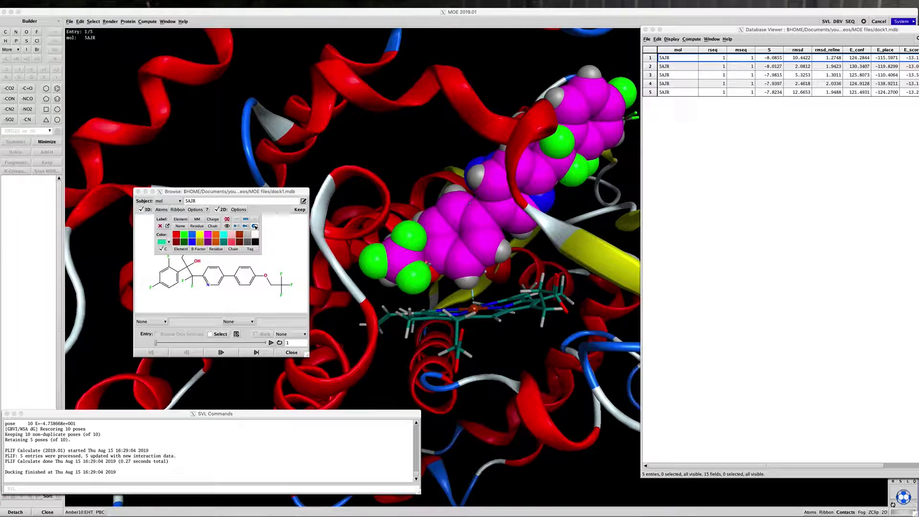
{"action": "left_click", "coordinate": [246, 226]}
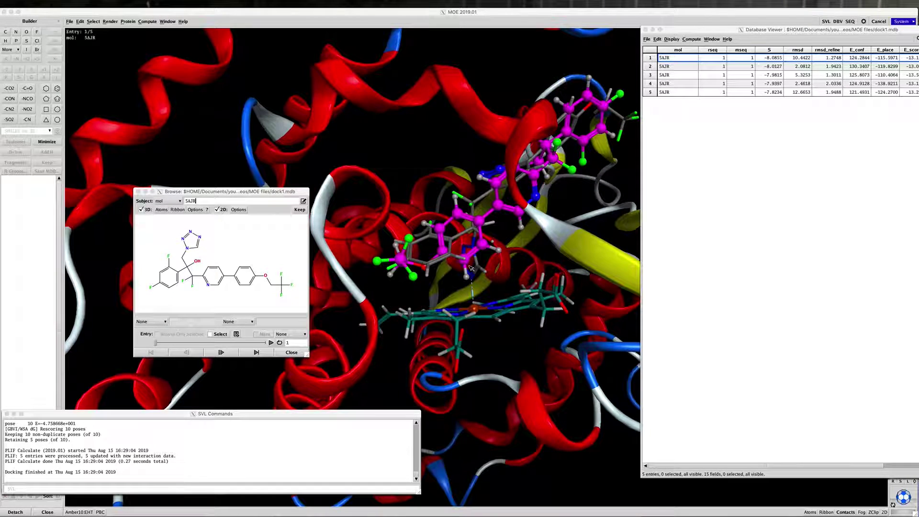
{"action": "left_click", "coordinate": [150, 321]}
{"action": "left_click", "coordinate": [146, 353]}
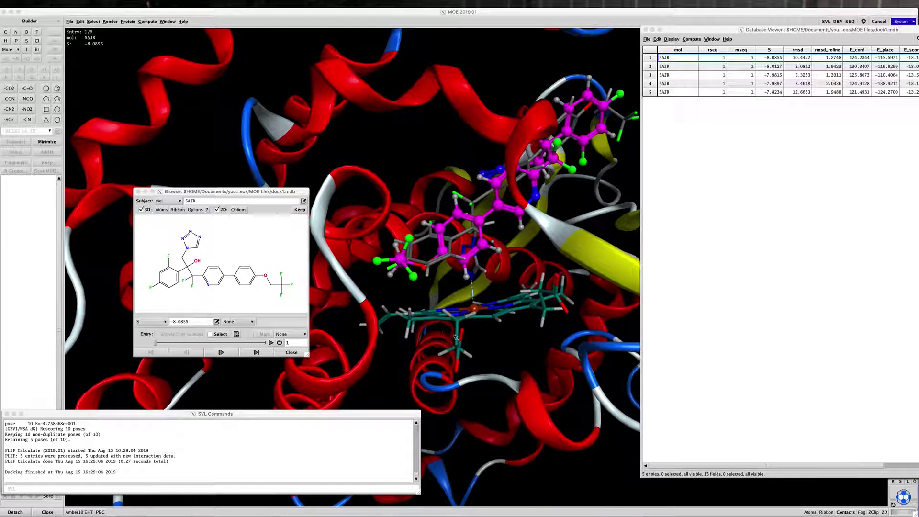
Step through all five poses and back to the first, then close the browser
{"action": "left_click", "coordinate": [222, 353]}
{"action": "left_click", "coordinate": [223, 353]}
{"action": "left_click", "coordinate": [223, 353]}
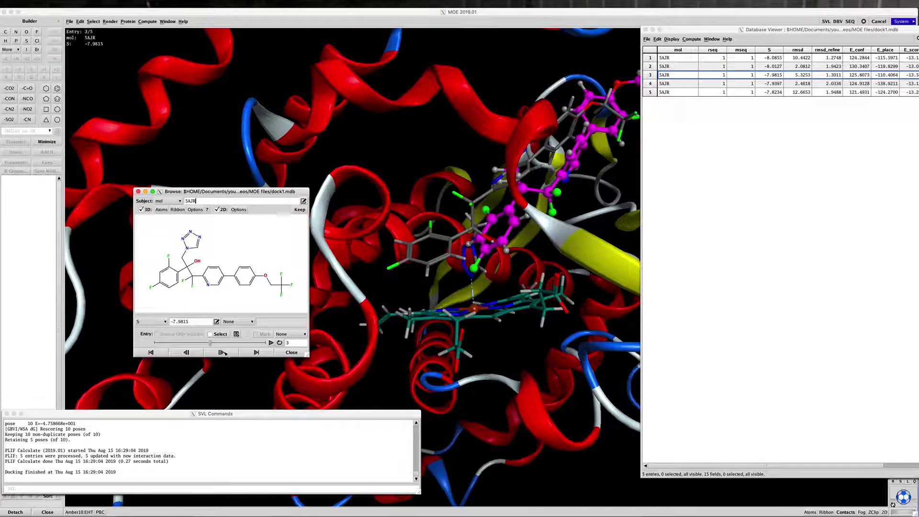
{"action": "left_click", "coordinate": [224, 352]}
{"action": "left_click", "coordinate": [224, 353]}
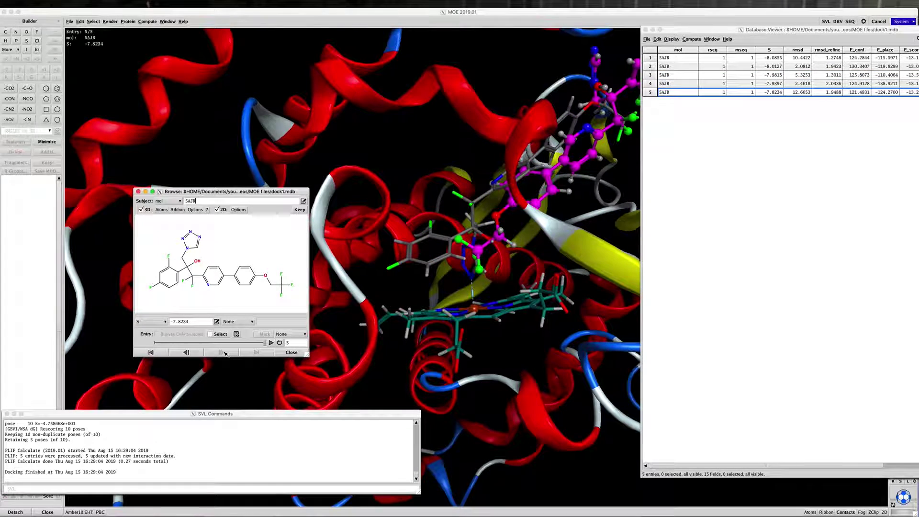
{"action": "left_click", "coordinate": [186, 353]}
{"action": "left_click", "coordinate": [186, 352]}
{"action": "left_click", "coordinate": [186, 352]}
{"action": "left_click", "coordinate": [185, 352]}
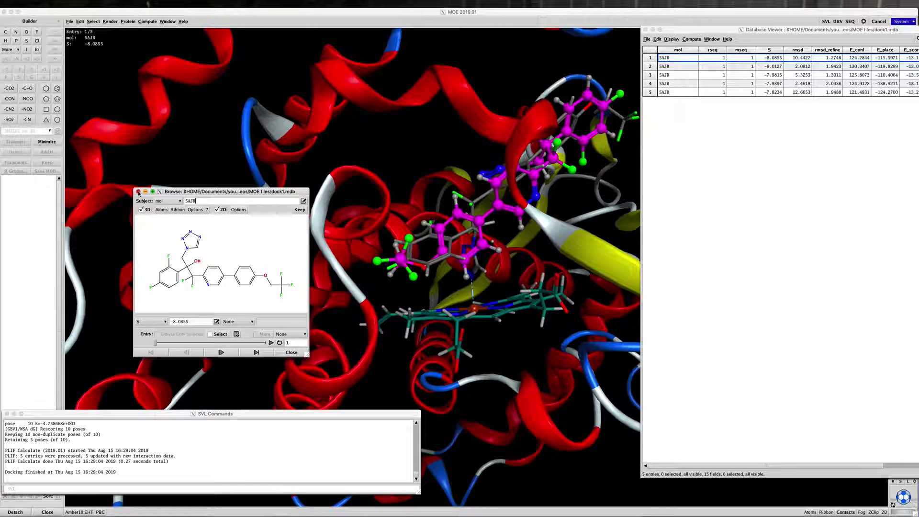
{"action": "left_click", "coordinate": [138, 191]}
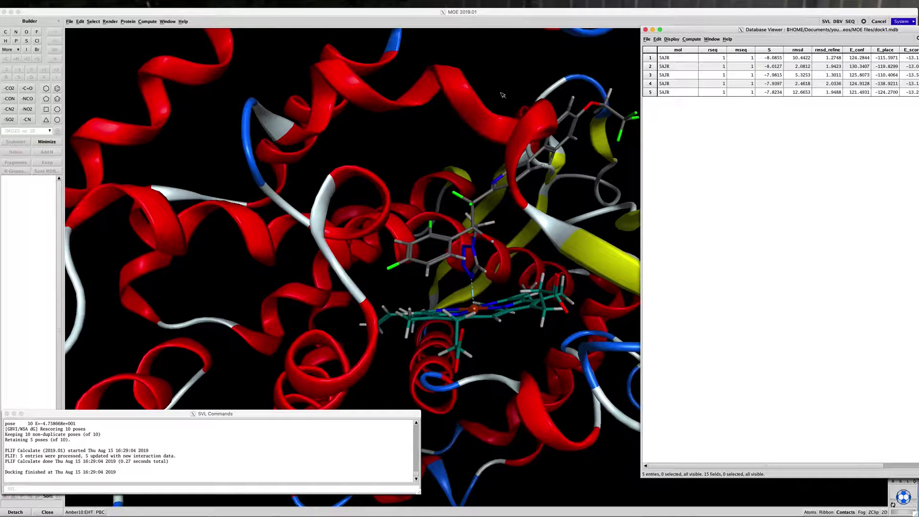
Close the docking results table and open the Pharmacophore Query Editor beside the ligand
{"action": "left_click", "coordinate": [645, 29]}
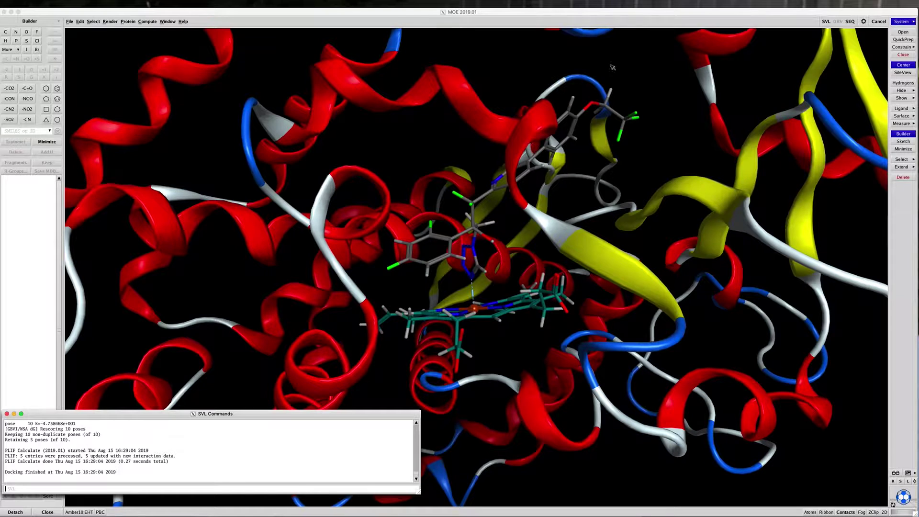
{"action": "left_click", "coordinate": [147, 22]}
{"action": "left_click", "coordinate": [148, 22]}
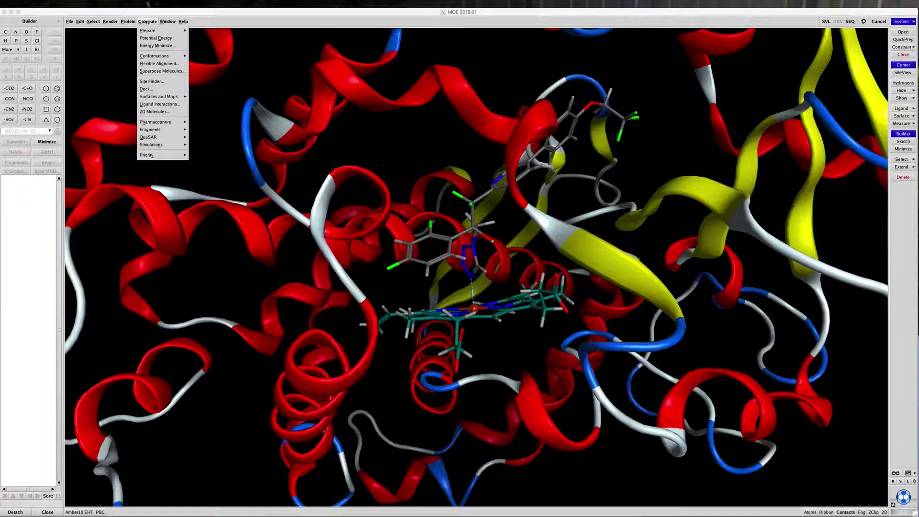
{"action": "mouse_move", "coordinate": [158, 122]}
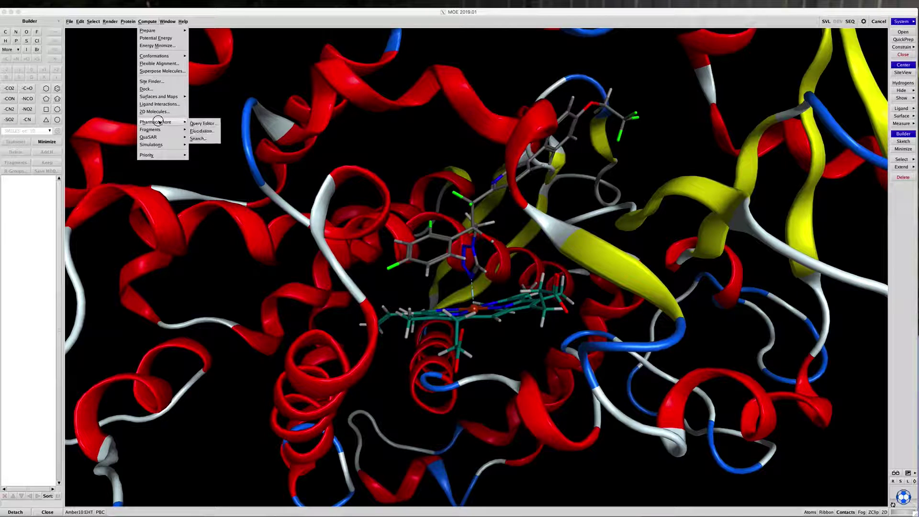
{"action": "left_click", "coordinate": [202, 123]}
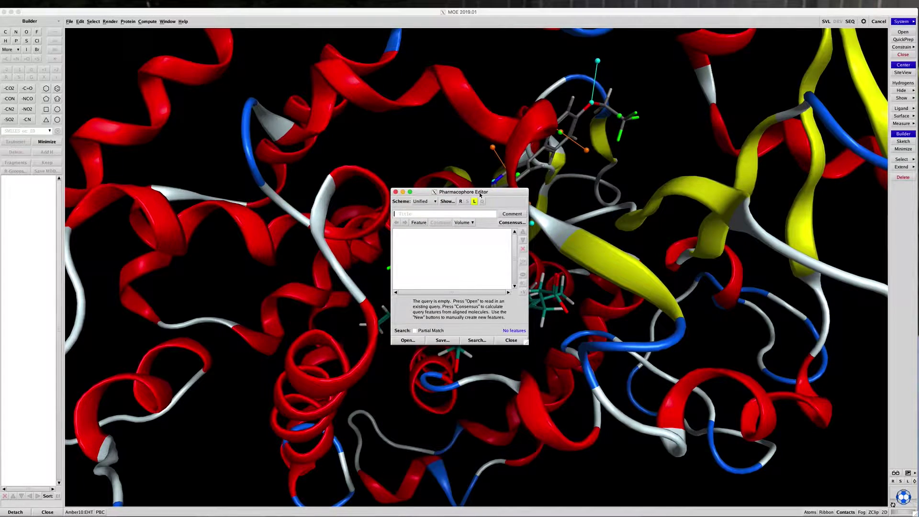
{"action": "left_click_drag", "start_coordinate": [480, 194], "coordinate": [134, 198]}
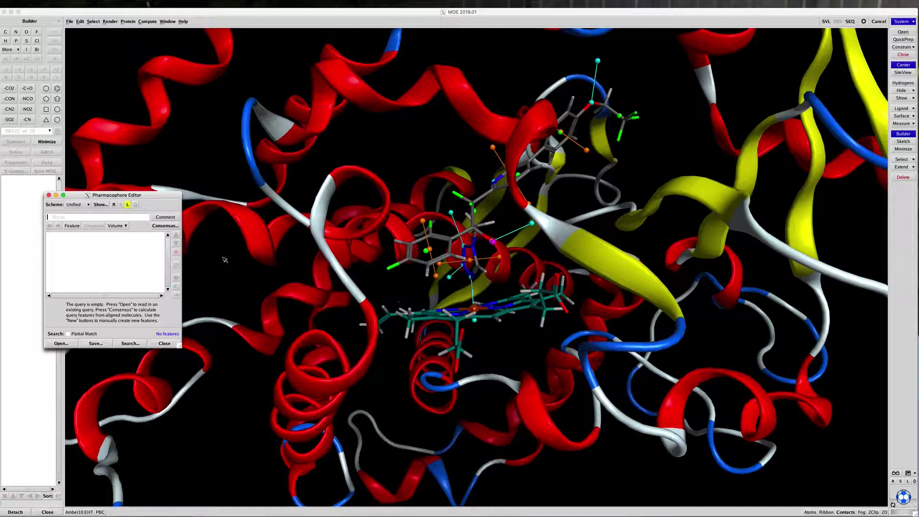
Select the heme Fe atom with the query editor kept in front
{"action": "left_click", "coordinate": [475, 309]}
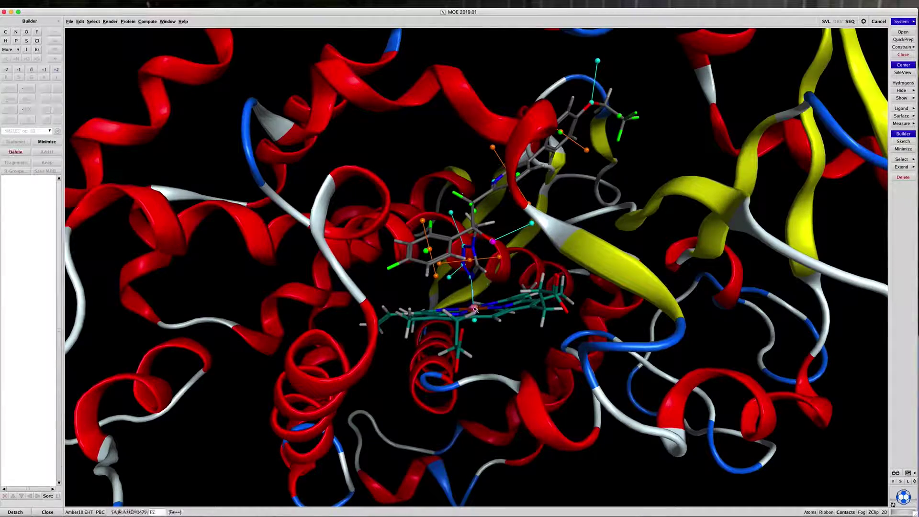
{"action": "key", "text": "ctrl+Up"}
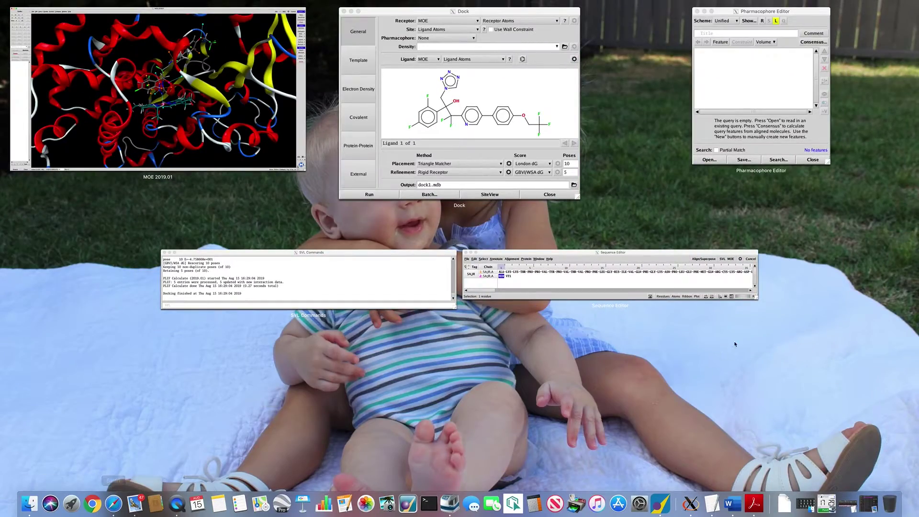
{"action": "left_click", "coordinate": [709, 119]}
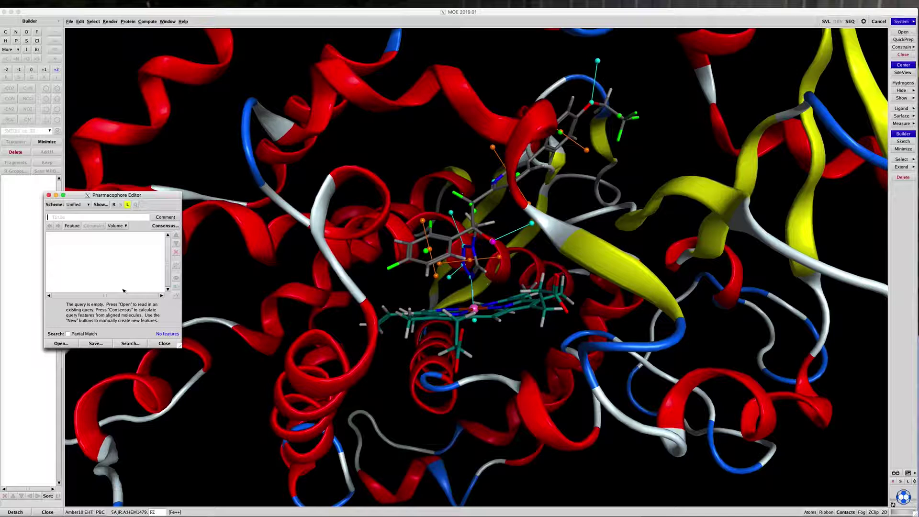
Add feature F1 at the heme iron, set its type to ML2 and mark it Essential
{"action": "left_click", "coordinate": [73, 226]}
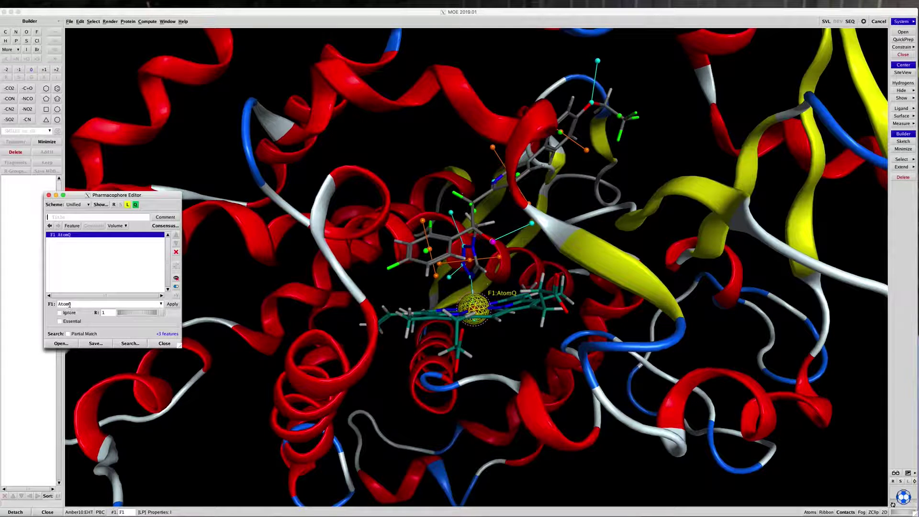
{"action": "left_click", "coordinate": [161, 304]}
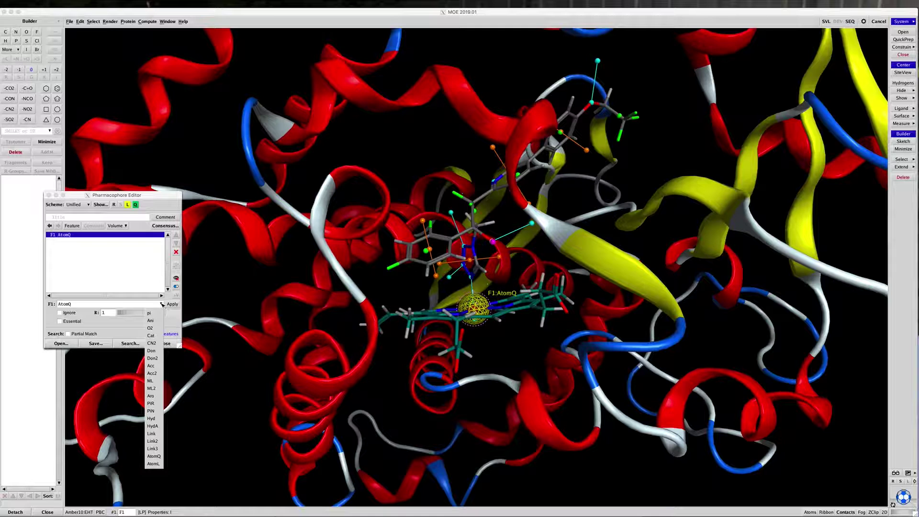
{"action": "left_click", "coordinate": [152, 388]}
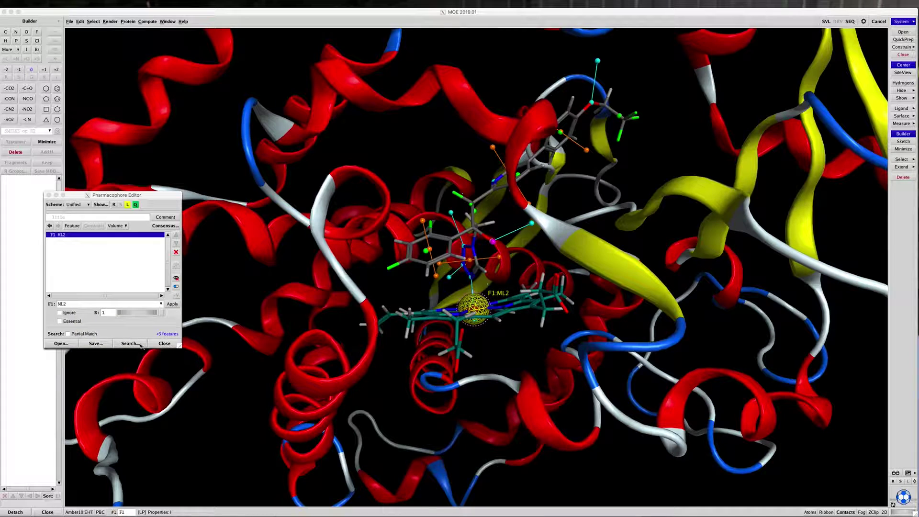
{"action": "left_click", "coordinate": [60, 321]}
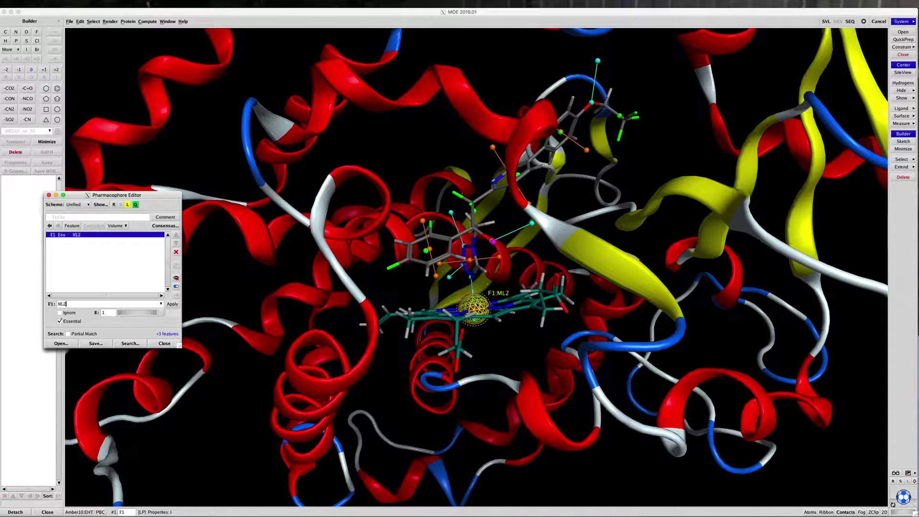
{"action": "left_click", "coordinate": [472, 280]}
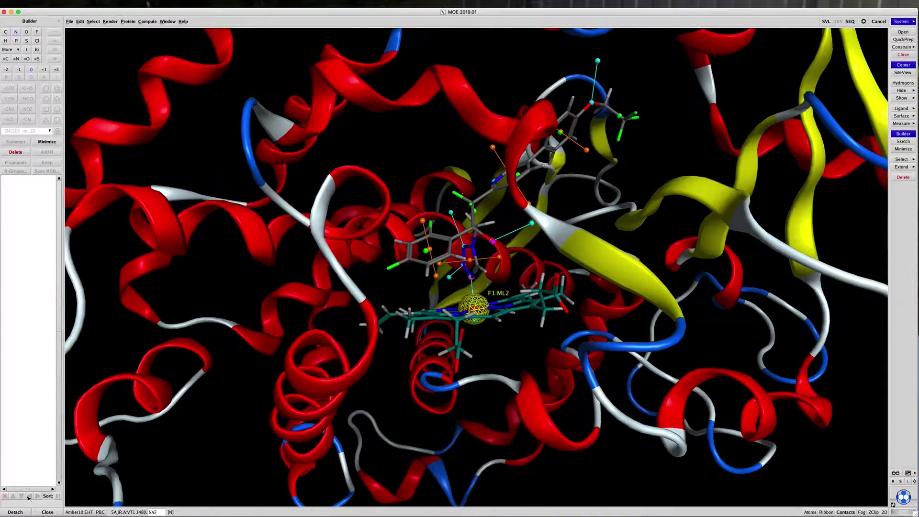
Add F2 on the ligand nitrogen as an essential ML feature, then select F1 and F2
{"action": "key", "text": "ctrl+Up"}
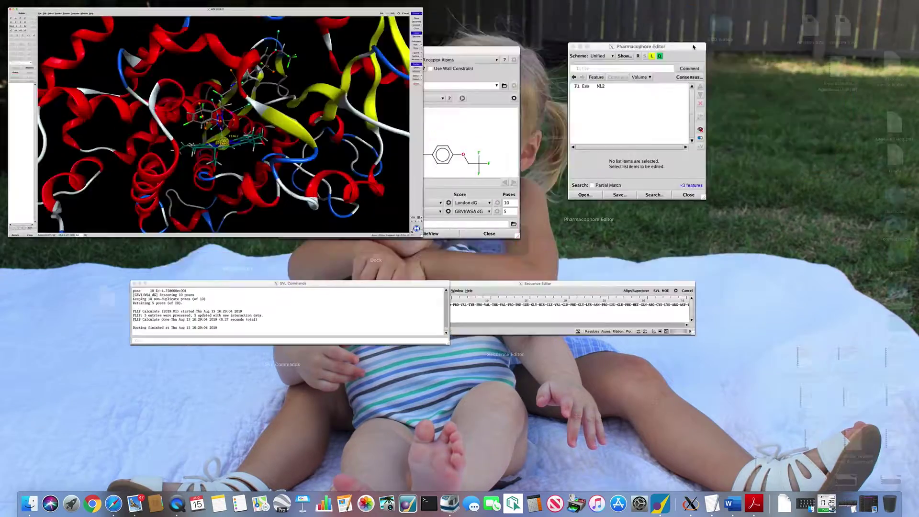
{"action": "left_click", "coordinate": [693, 47]}
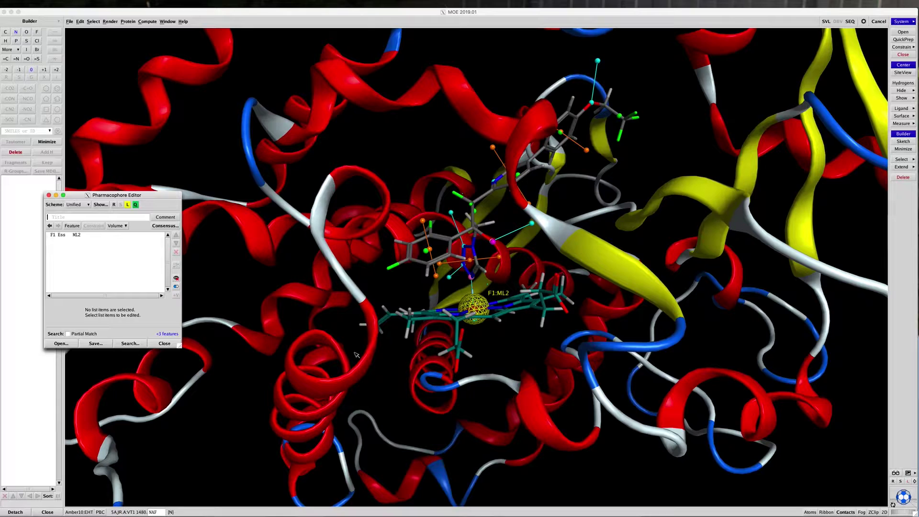
{"action": "left_click", "coordinate": [71, 225]}
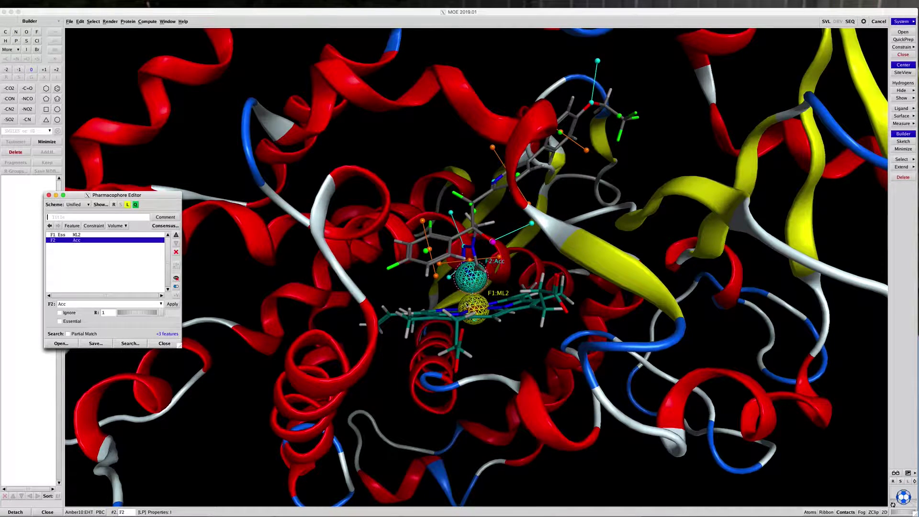
{"action": "left_click", "coordinate": [161, 304]}
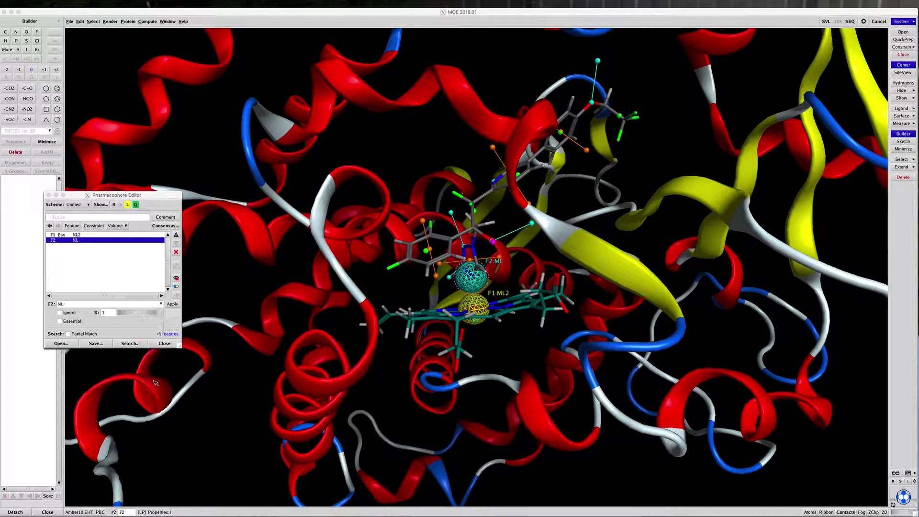
{"action": "left_click", "coordinate": [155, 381]}
{"action": "left_click", "coordinate": [60, 321]}
{"action": "left_click", "coordinate": [60, 321]}
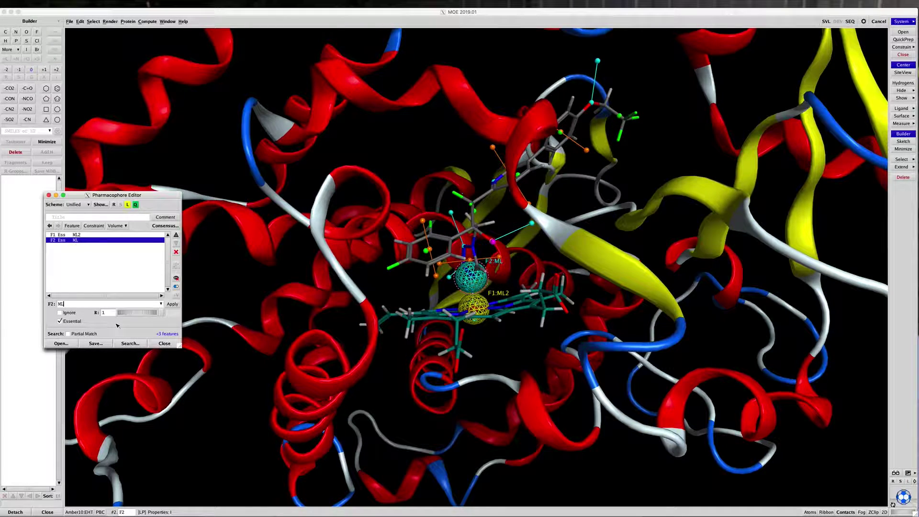
{"action": "left_click", "coordinate": [86, 235], "text": "shift"}
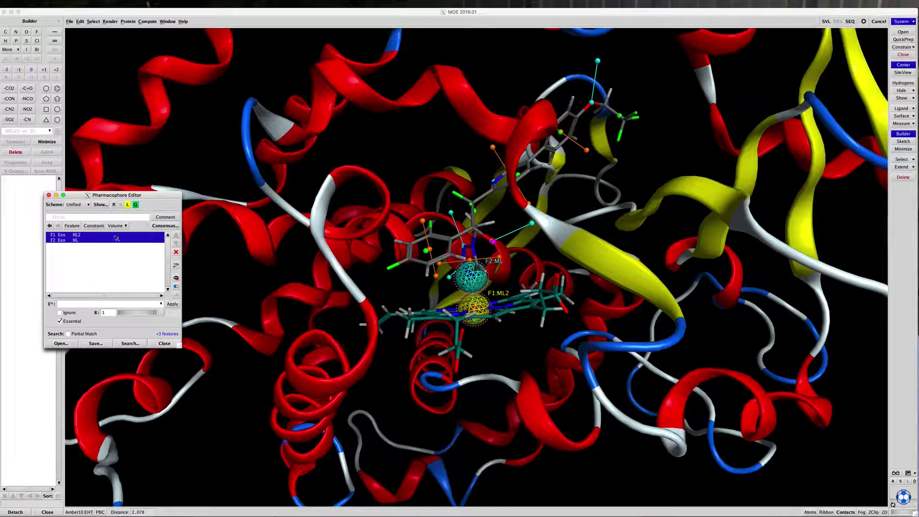
Link F1 and F2 with a Same atom(s) constraint and save the query over Sajr.ph4
{"action": "left_click", "coordinate": [93, 226]}
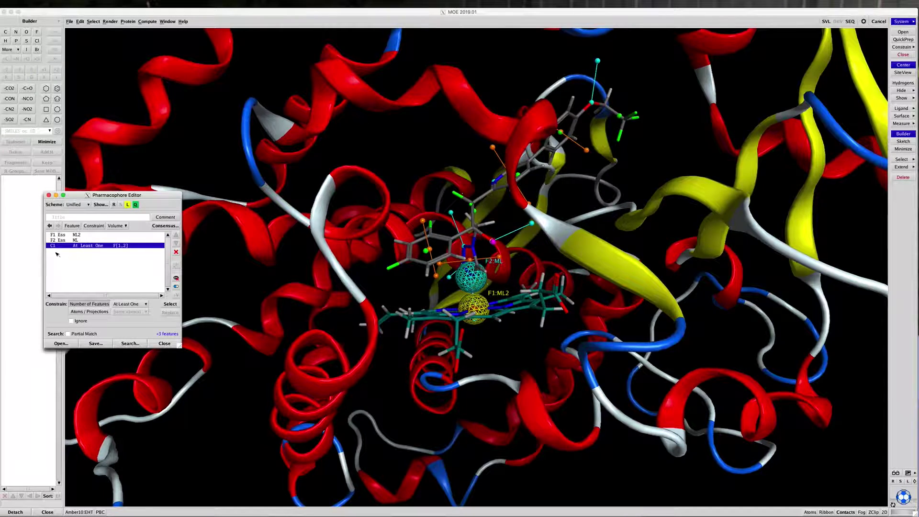
{"action": "left_click", "coordinate": [89, 312]}
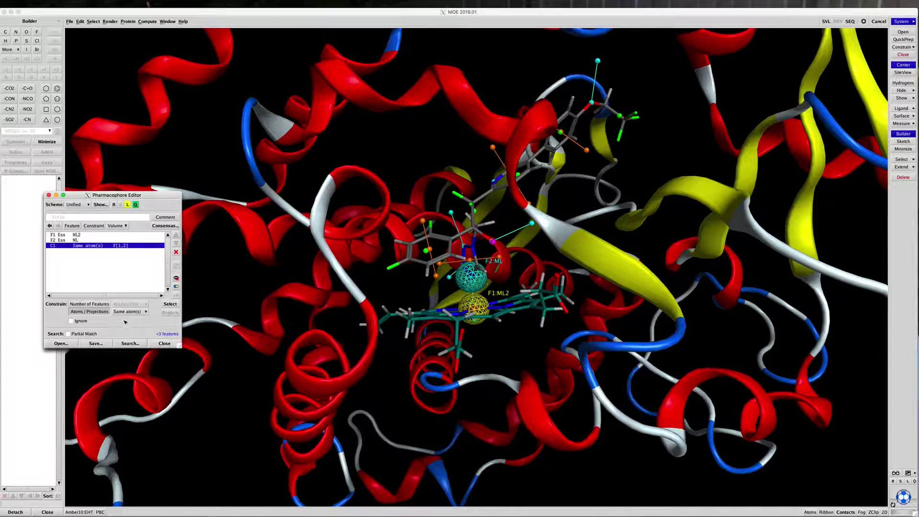
{"action": "left_click", "coordinate": [98, 343]}
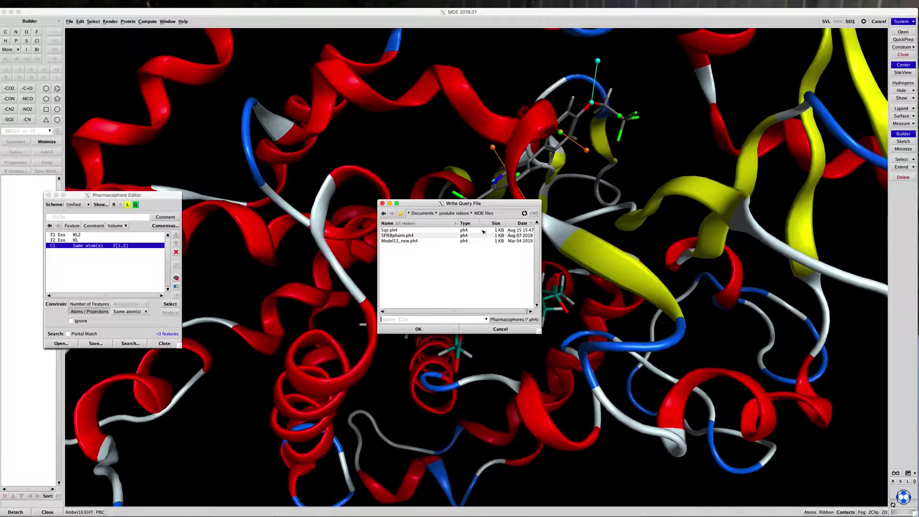
{"action": "left_click", "coordinate": [389, 230]}
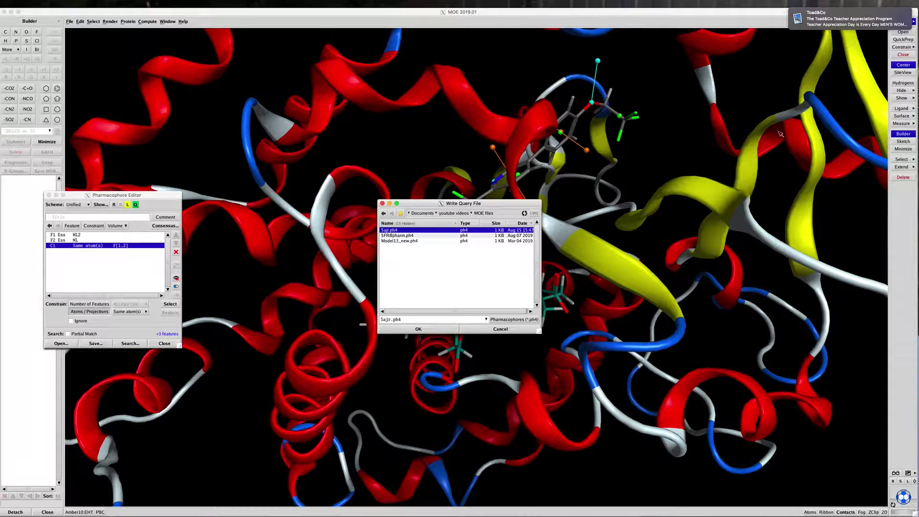
{"action": "mouse_move", "coordinate": [850, 25]}
{"action": "left_click", "coordinate": [901, 13]}
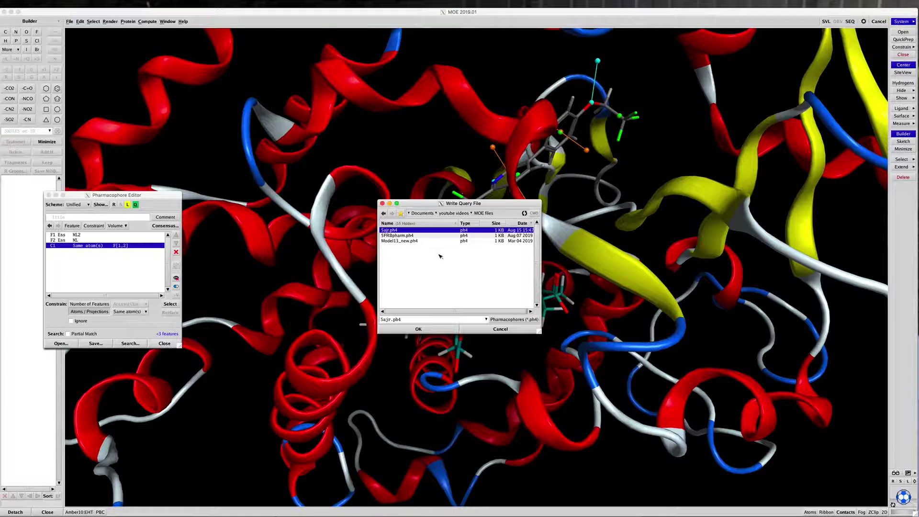
{"action": "left_click", "coordinate": [417, 329]}
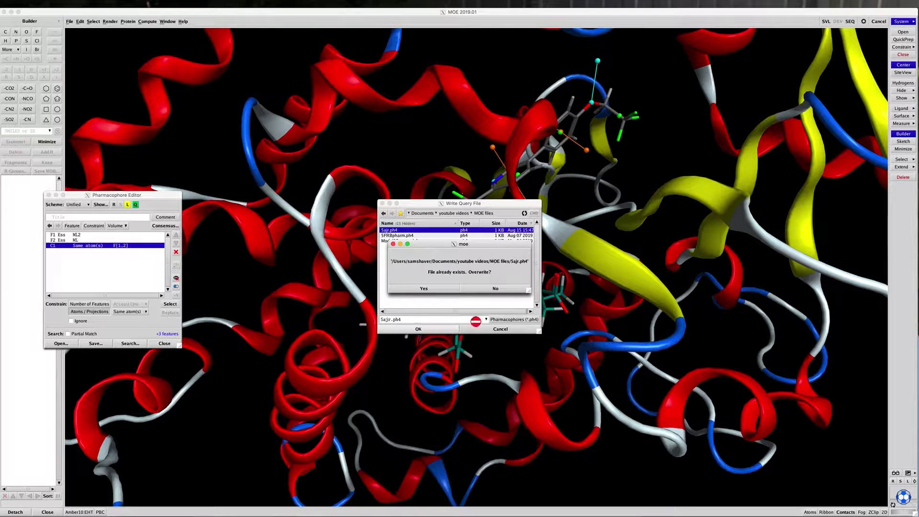
{"action": "left_click", "coordinate": [424, 289]}
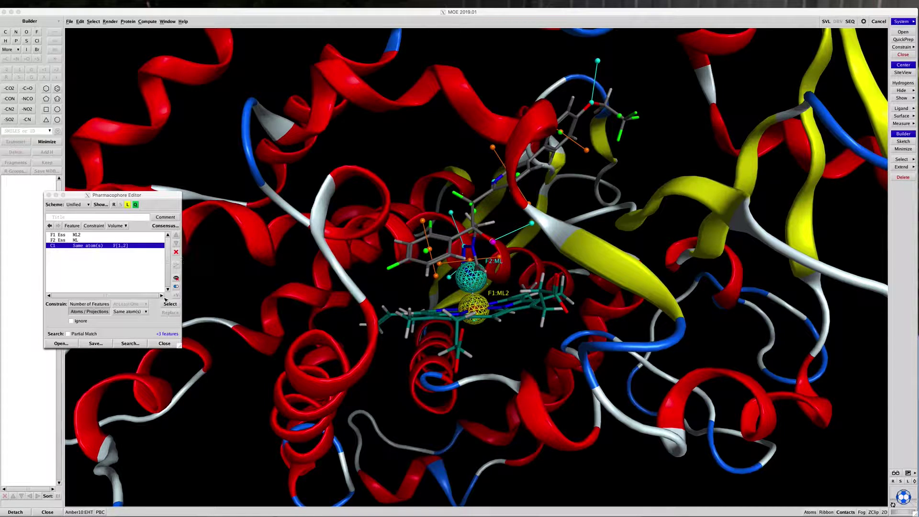
{"action": "left_click", "coordinate": [163, 343]}
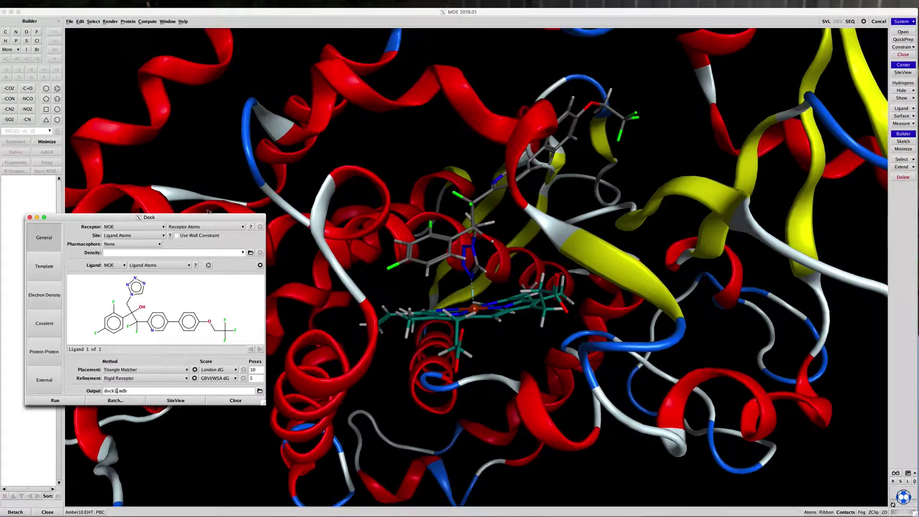
Switch placement to Pharmacophore using the 5ajr.ph4 file, output to dock2.mdb, and run docking
{"action": "left_click_drag", "start_coordinate": [178, 221], "coordinate": [182, 216]}
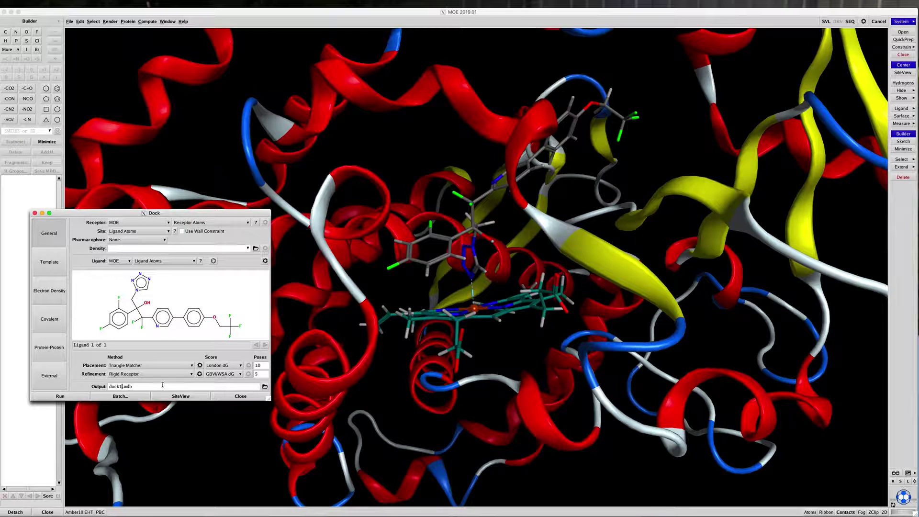
{"action": "left_click", "coordinate": [141, 366]}
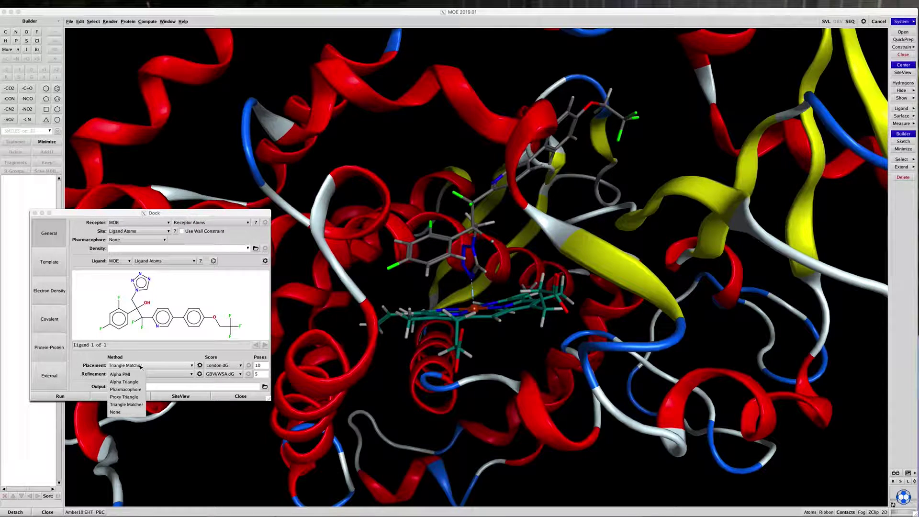
{"action": "left_click", "coordinate": [129, 390]}
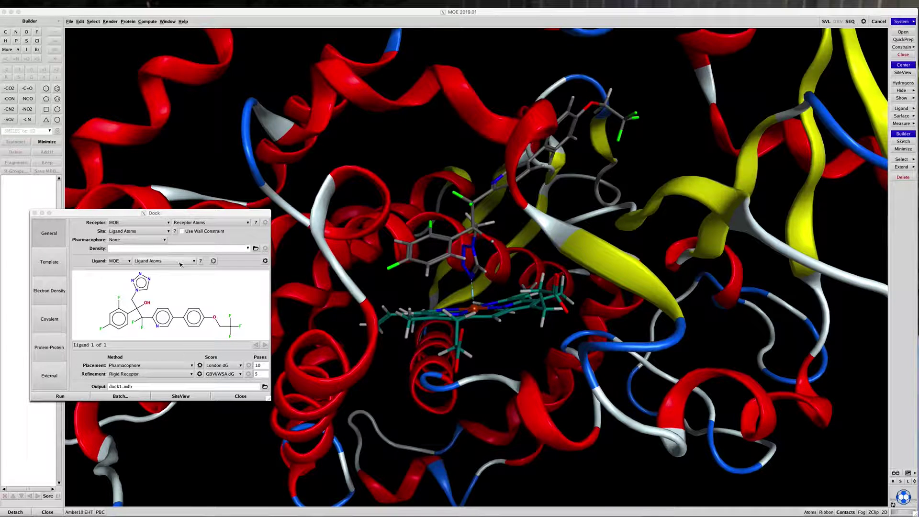
{"action": "left_click", "coordinate": [162, 240]}
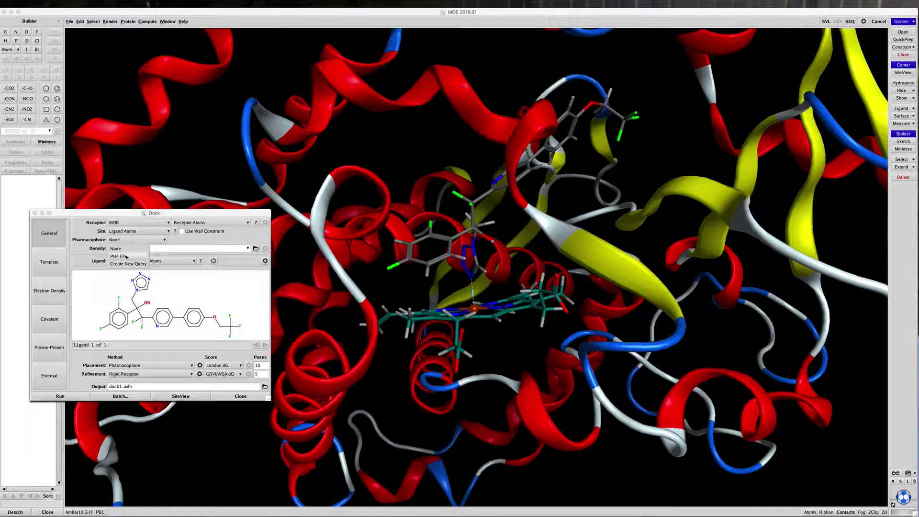
{"action": "left_click", "coordinate": [125, 256]}
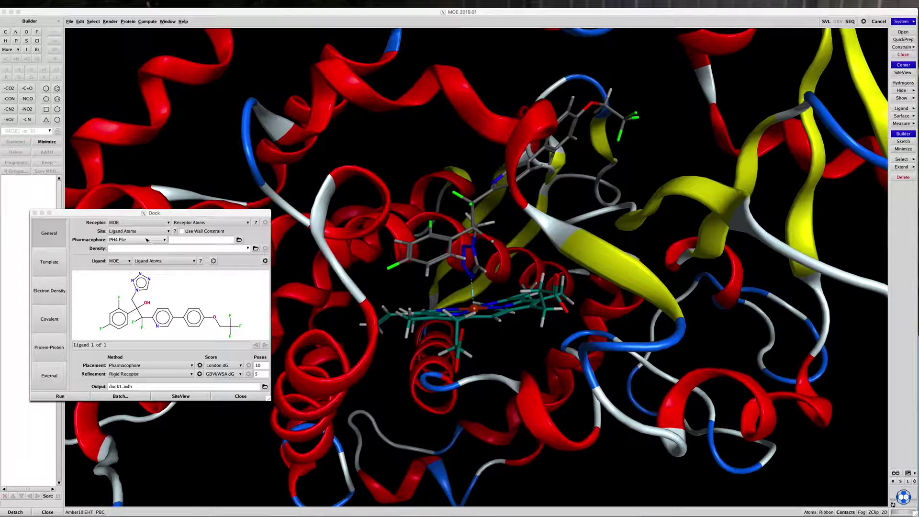
{"action": "left_click", "coordinate": [238, 240]}
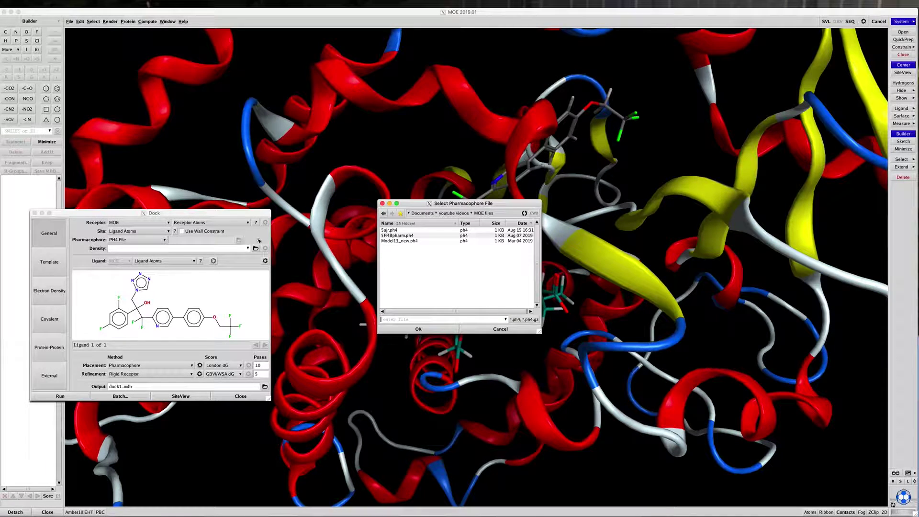
{"action": "left_click", "coordinate": [389, 230]}
{"action": "left_click", "coordinate": [418, 328]}
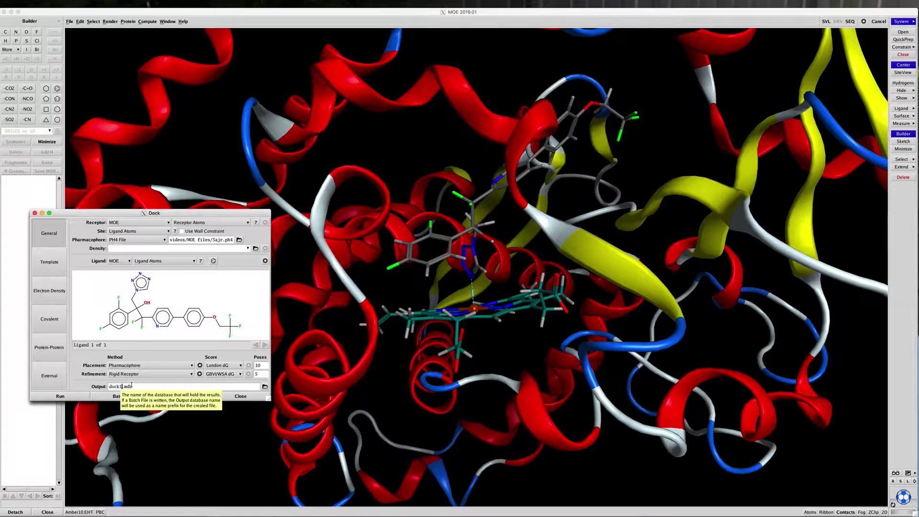
{"action": "key", "text": "BackSpace"}
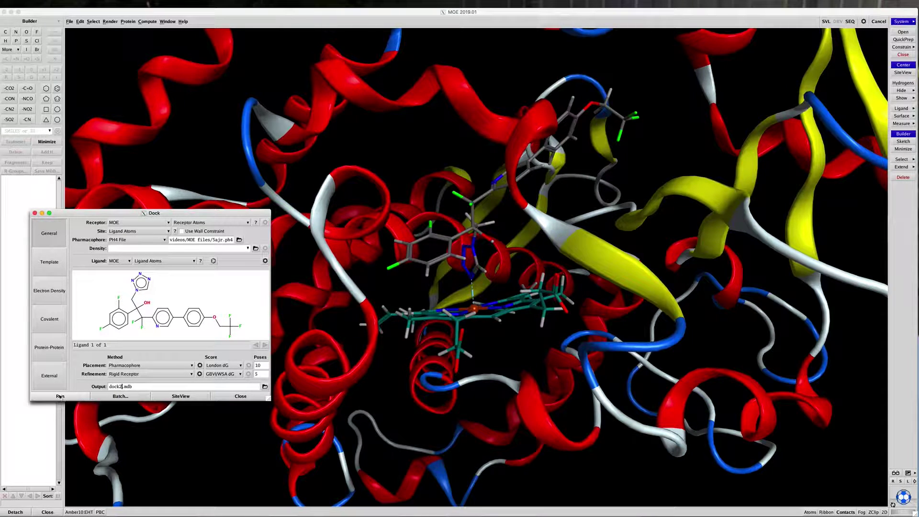
{"action": "left_click", "coordinate": [59, 396]}
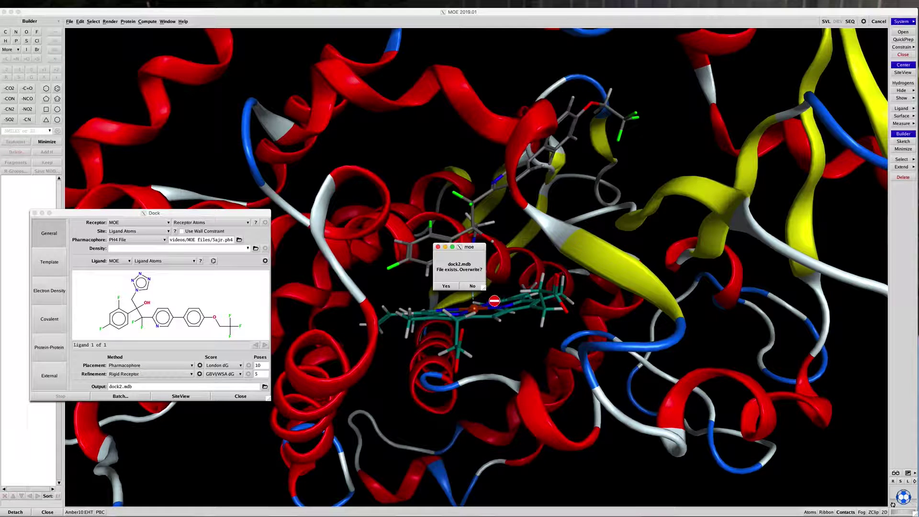
Allow overwriting dock2.mdb and follow the docking log until five poses are stored
{"action": "left_click", "coordinate": [447, 286]}
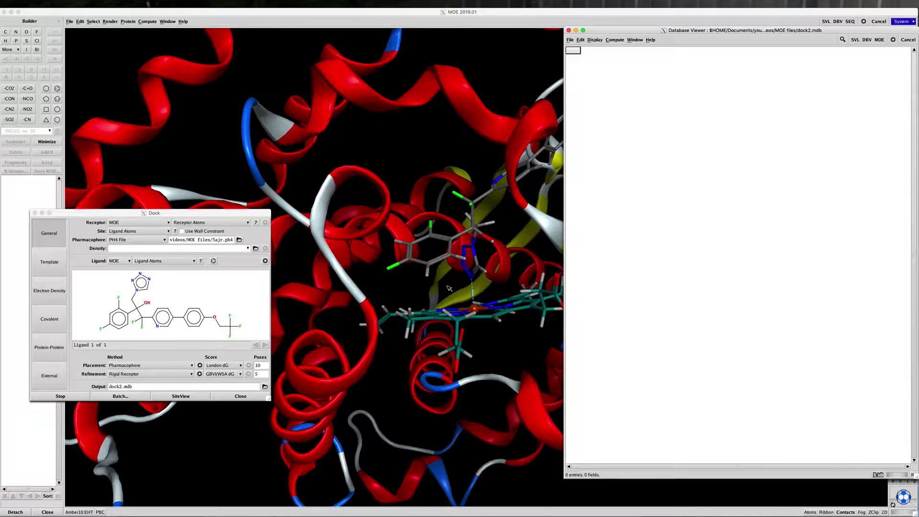
{"action": "left_click_drag", "start_coordinate": [609, 31], "coordinate": [643, 30]}
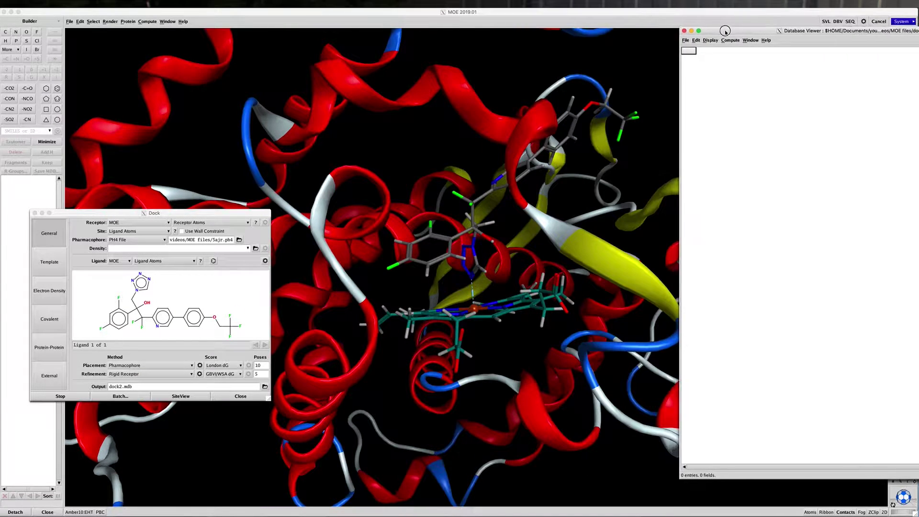
{"action": "left_click_drag", "start_coordinate": [725, 31], "coordinate": [731, 34]}
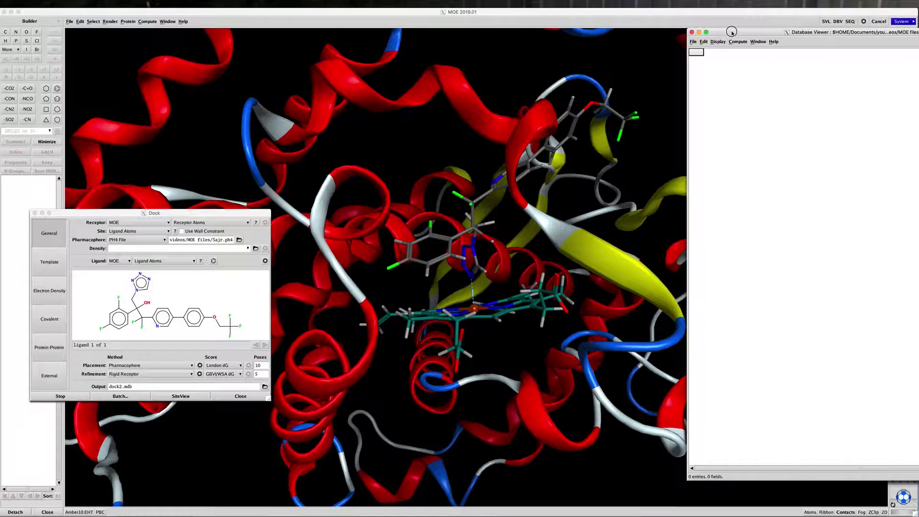
{"action": "left_click", "coordinate": [827, 21]}
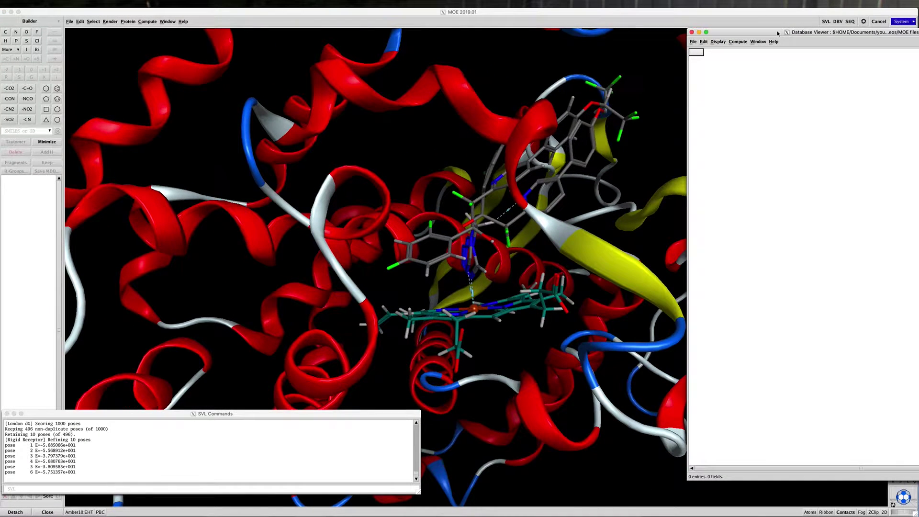
{"action": "left_click_drag", "start_coordinate": [778, 34], "coordinate": [785, 34]}
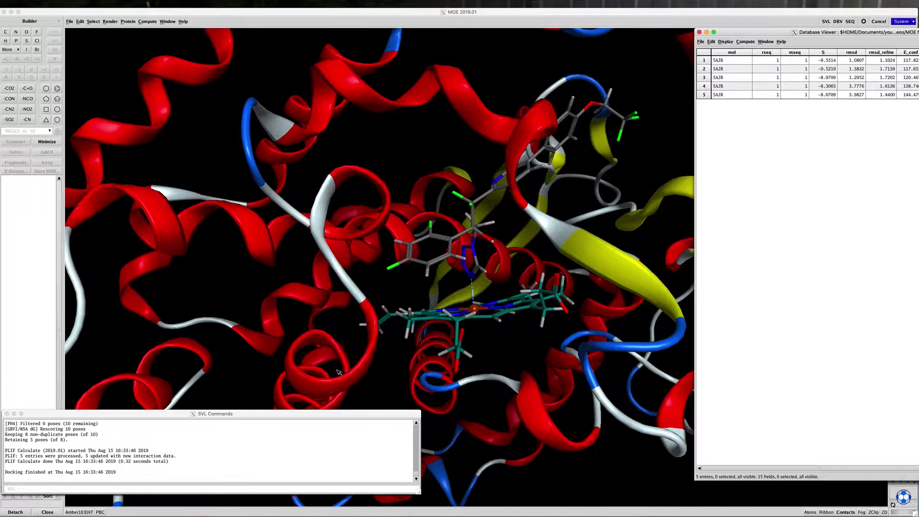
{"action": "left_click", "coordinate": [700, 42]}
Browse dock2.mdb with the docked ligand shown as magenta ball-and-stick
{"action": "left_click", "coordinate": [711, 85]}
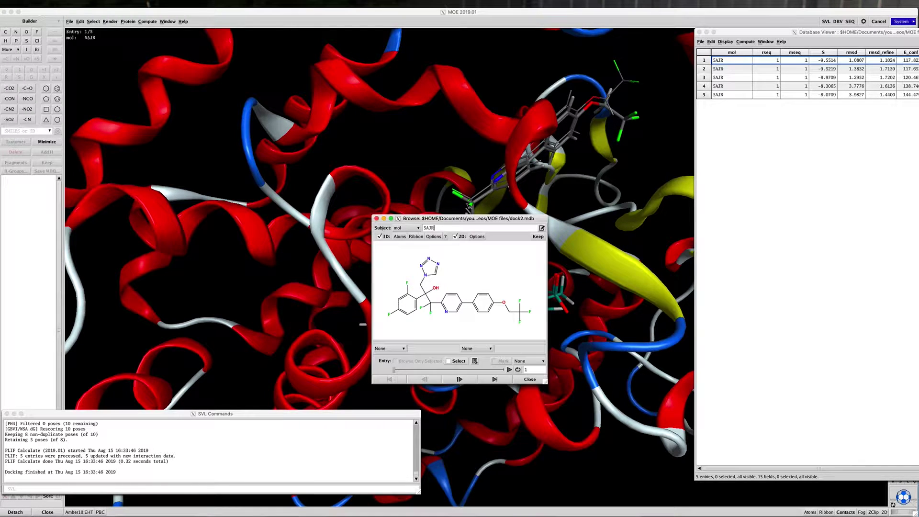
{"action": "left_click_drag", "start_coordinate": [493, 216], "coordinate": [218, 224]}
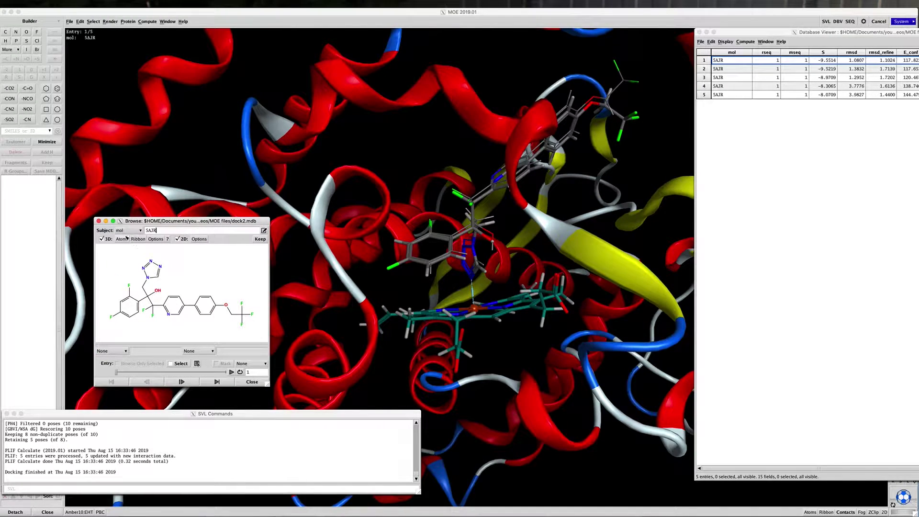
{"action": "left_click", "coordinate": [123, 239]}
{"action": "left_click", "coordinate": [169, 267]}
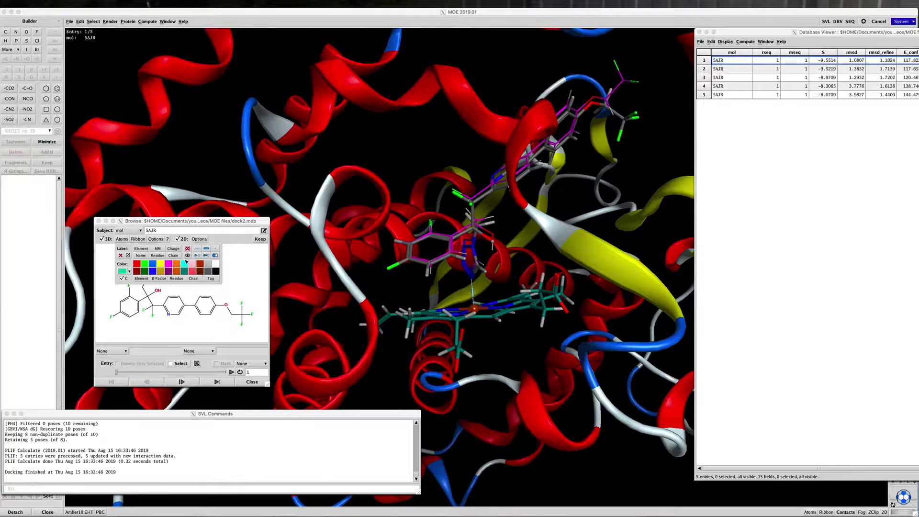
{"action": "left_click", "coordinate": [206, 255]}
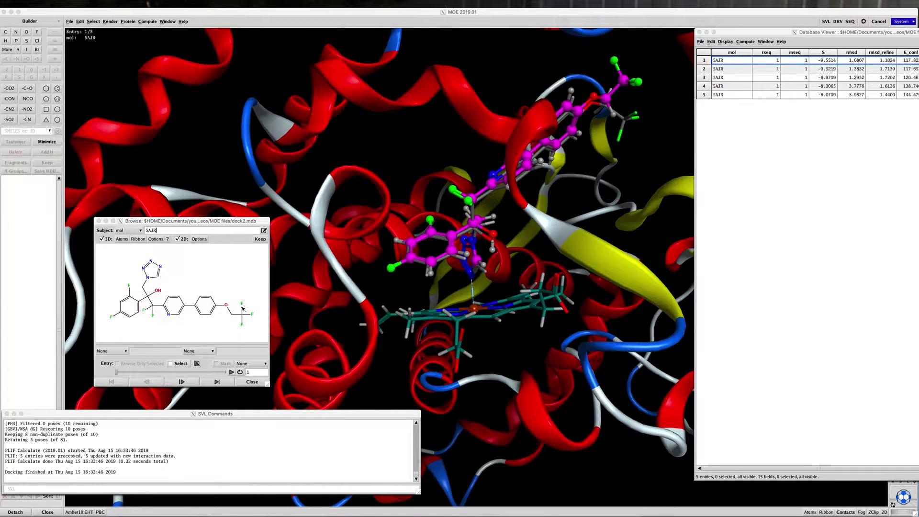
Step forward through poses 1–5, then back to the top-ranked pose 1
{"action": "left_click", "coordinate": [182, 381]}
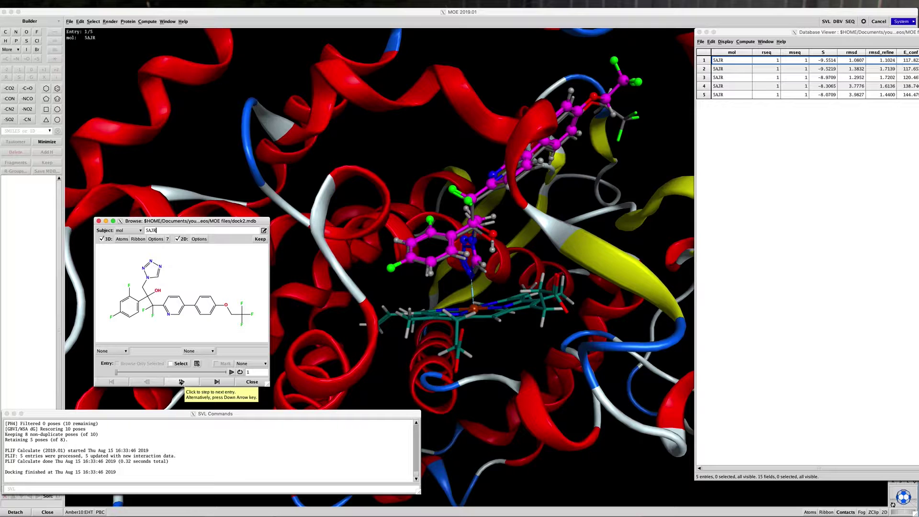
{"action": "left_click", "coordinate": [181, 381]}
{"action": "left_click", "coordinate": [181, 381]}
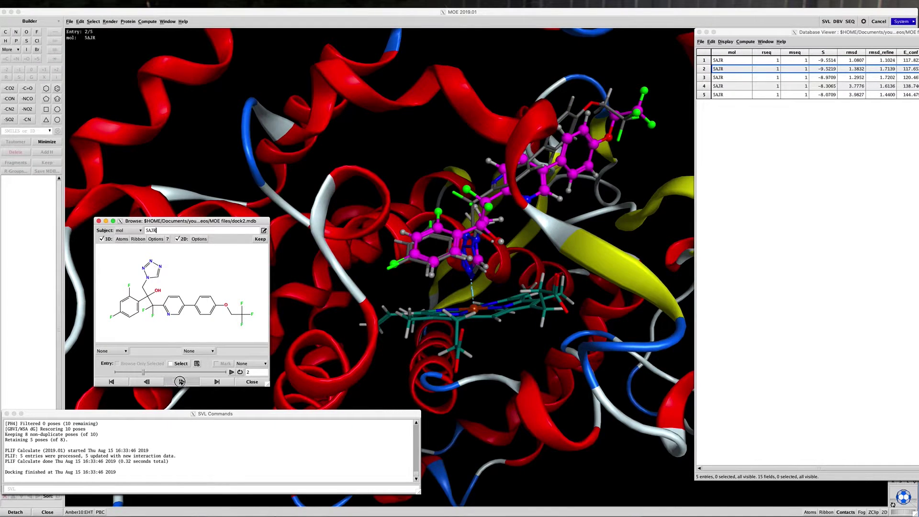
{"action": "left_click", "coordinate": [181, 381]}
{"action": "left_click", "coordinate": [181, 382]}
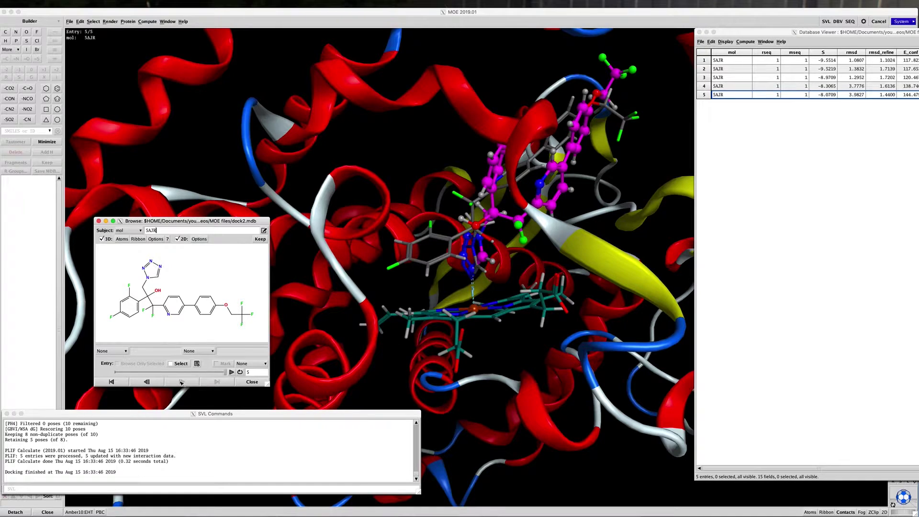
{"action": "left_click", "coordinate": [146, 381]}
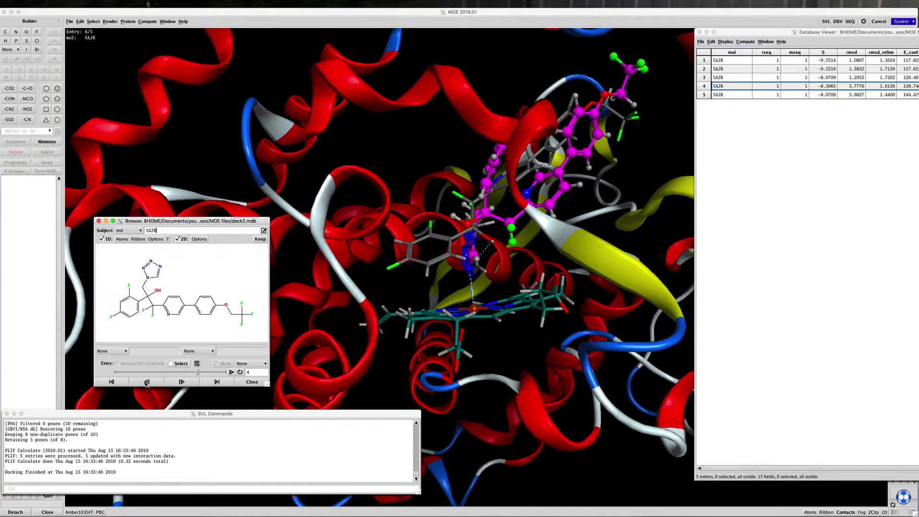
{"action": "left_click", "coordinate": [147, 381]}
{"action": "left_click", "coordinate": [146, 382]}
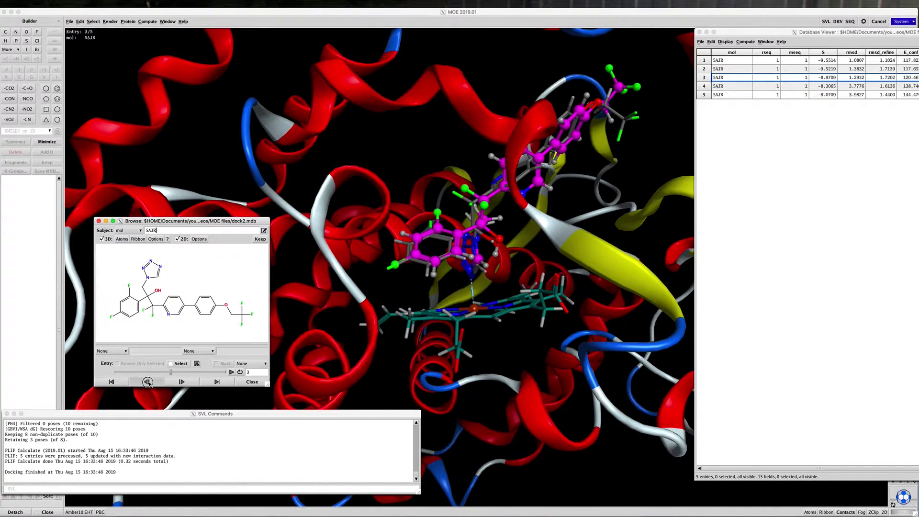
{"action": "left_click", "coordinate": [147, 382]}
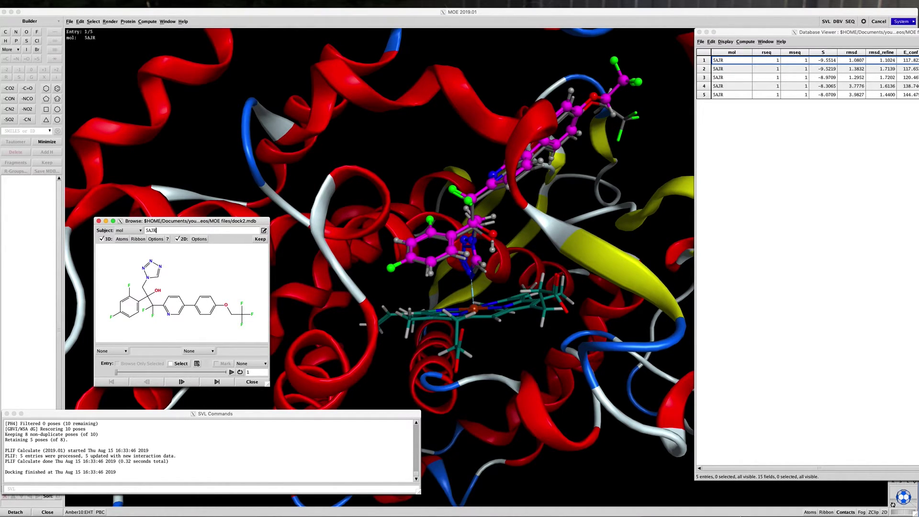
Open a blank Microsoft Word document, Document1, from the macOS Dock over MOE
{"action": "mouse_move", "coordinate": [892, 508]}
{"action": "left_click", "coordinate": [732, 503]}
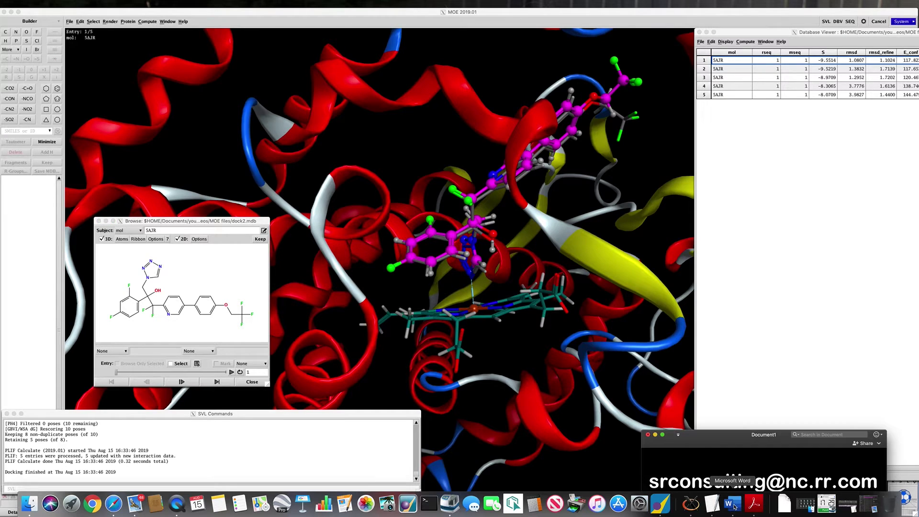